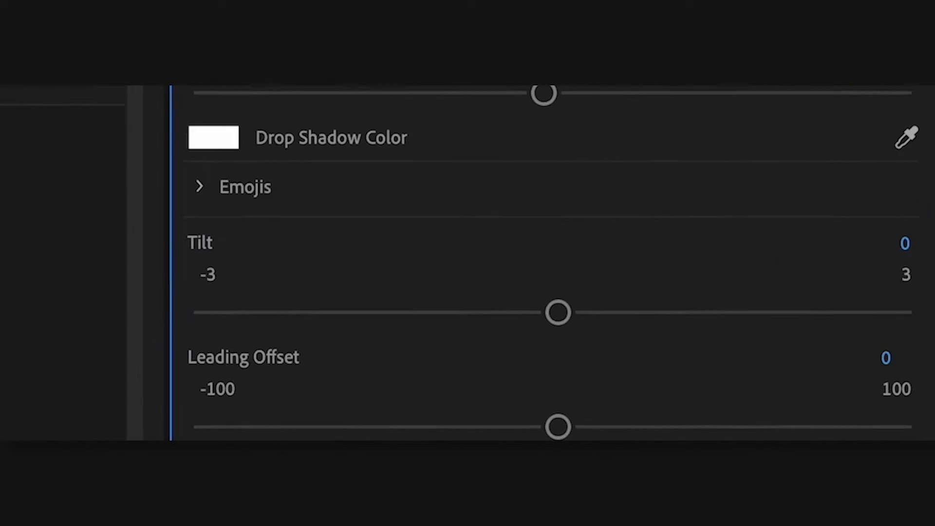
# - Expand the Emojis settings and set the Emoji Unicode to 1f64b
pyautogui.click(396, 340)
pyautogui.click(407, 452)
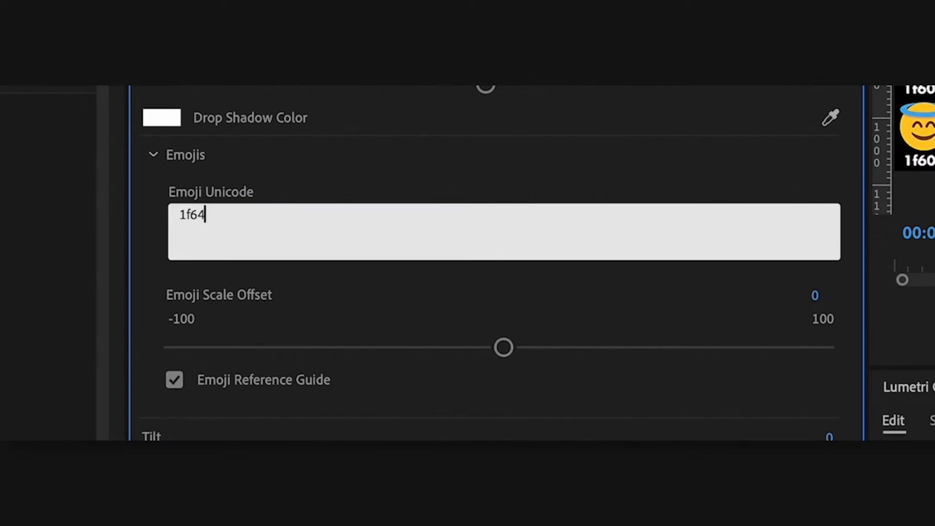
pyautogui.write('b')
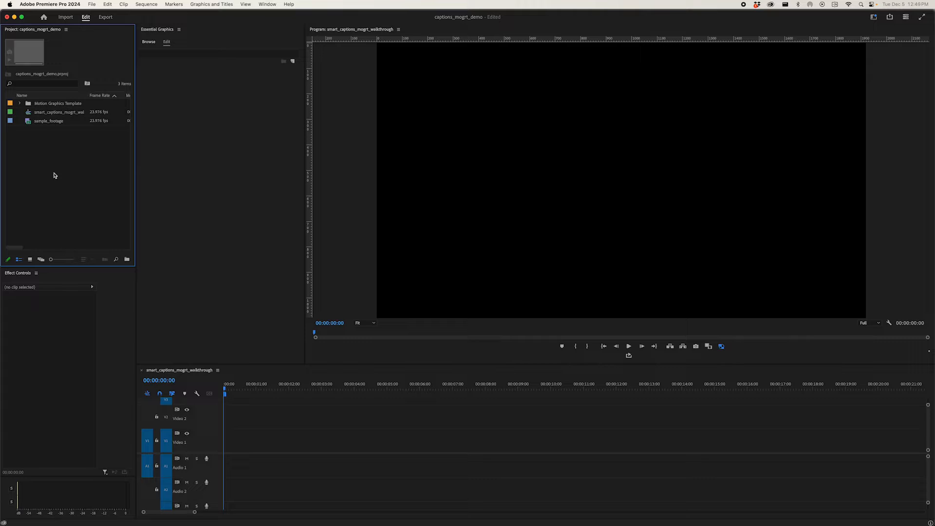
# - Add the VW_Text_Caption template to the start of the sequence and place sample_footage beneath it on the Video 1 track
pyautogui.click(168, 66)
pyautogui.click(150, 41)
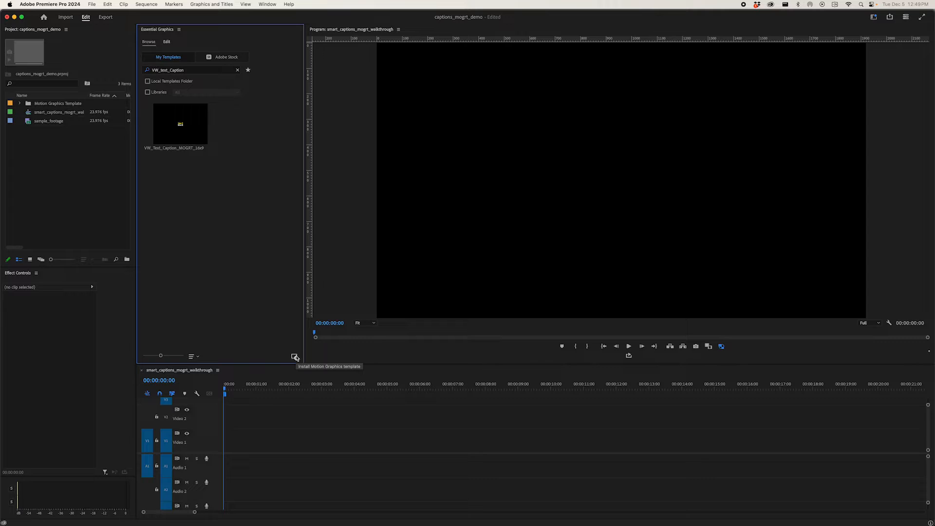
pyautogui.moveTo(179, 125)
pyautogui.moveTo(189, 118); pyautogui.dragTo(260, 418)
pyautogui.press('-')
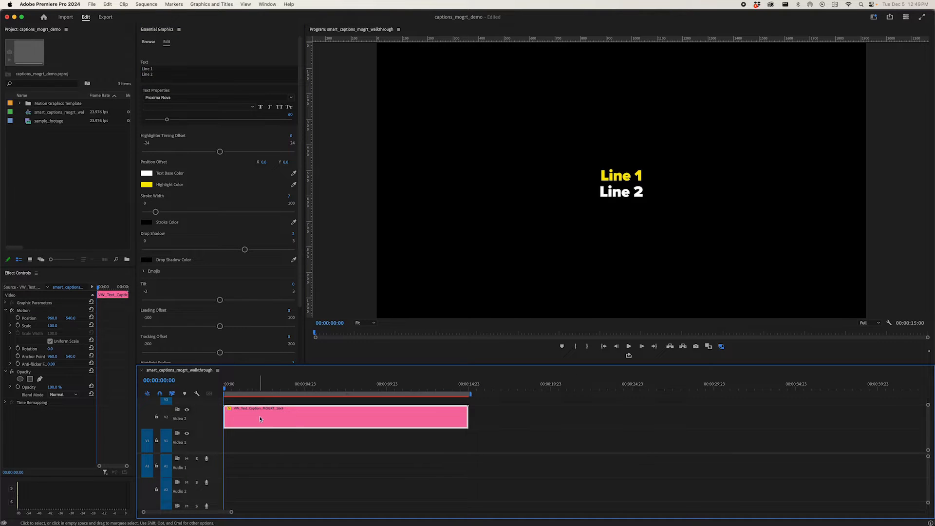
pyautogui.press('space')
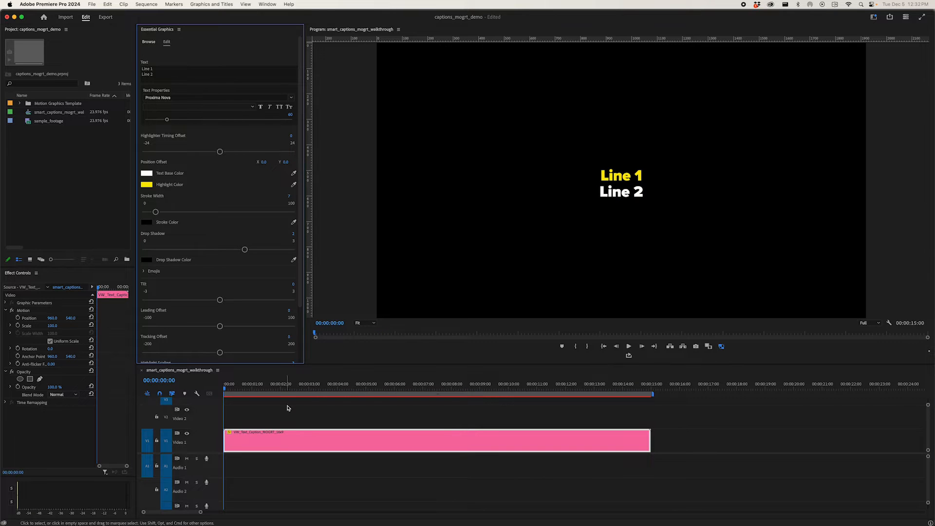
pyautogui.moveTo(49, 121); pyautogui.dragTo(263, 439)
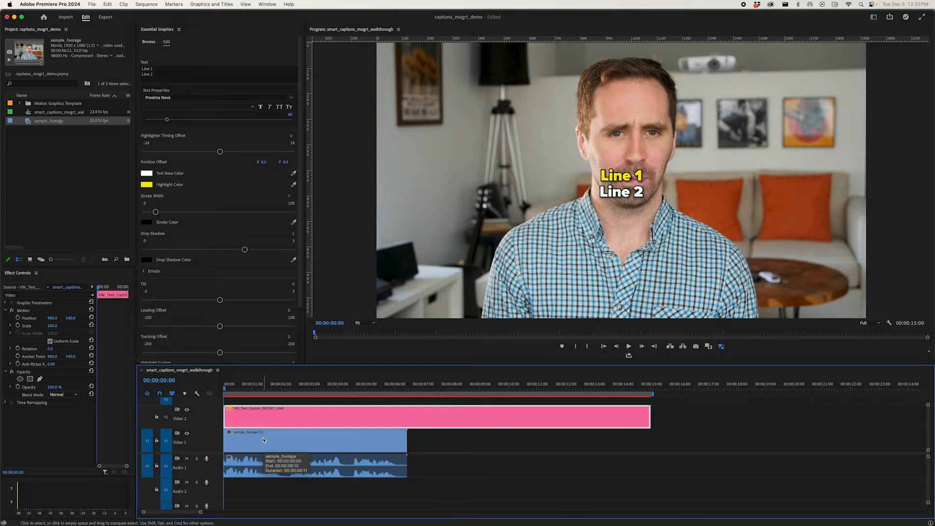
# - Disable the caption clip on Video 2 and play the sample footage from the start
pyautogui.hotkey('shift', 'e')
pyautogui.press('space')
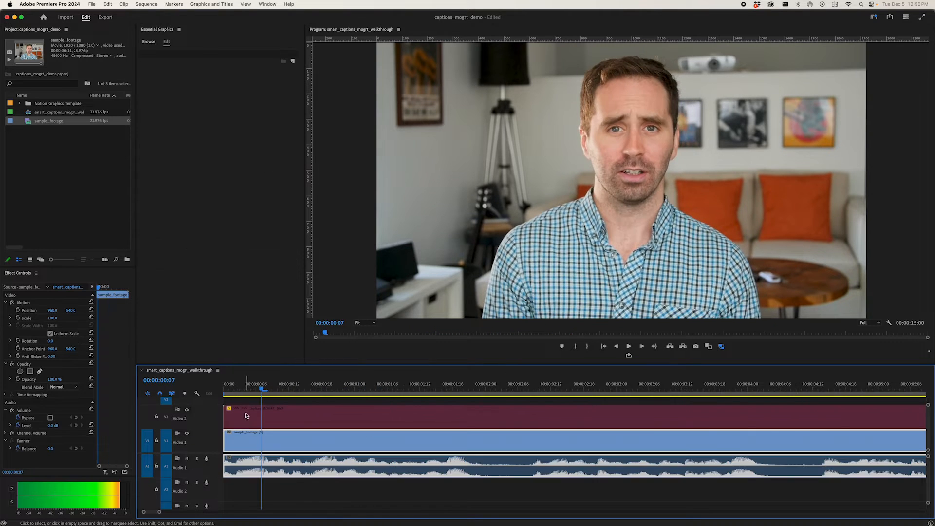
pyautogui.moveTo(293, 446); pyautogui.dragTo(255, 443)
pyautogui.moveTo(247, 389); pyautogui.dragTo(203, 392)
pyautogui.press('space')
pyautogui.press('-')
pyautogui.press('-')
pyautogui.press('-')
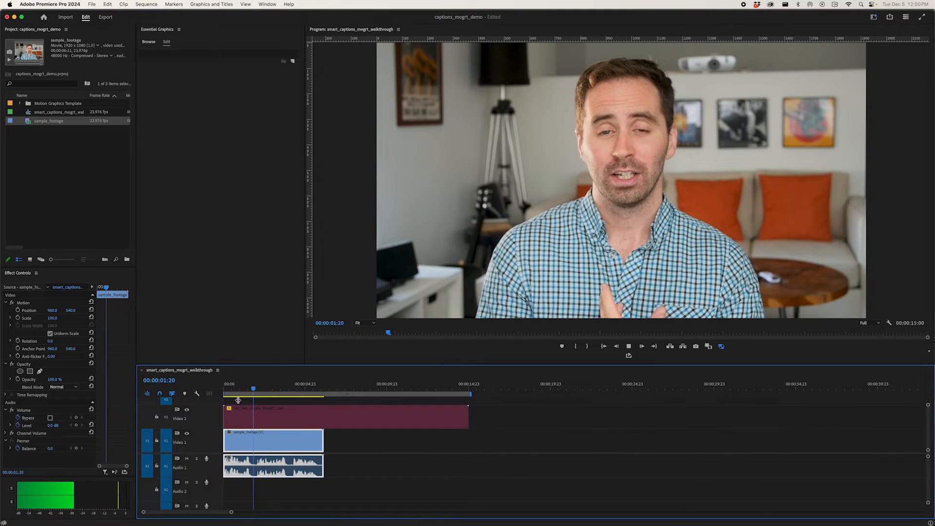
pyautogui.press('space')
pyautogui.press('Home')
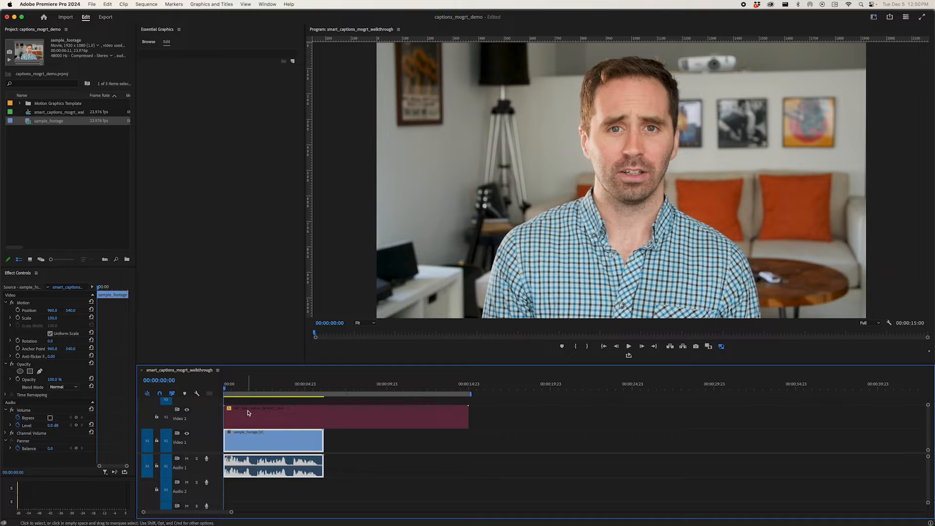
# - Re-enable the caption clip and set its text to "I'd love" on line one and "to collaborate." on line two
pyautogui.click(248, 413)
pyautogui.press('=')
pyautogui.press('=')
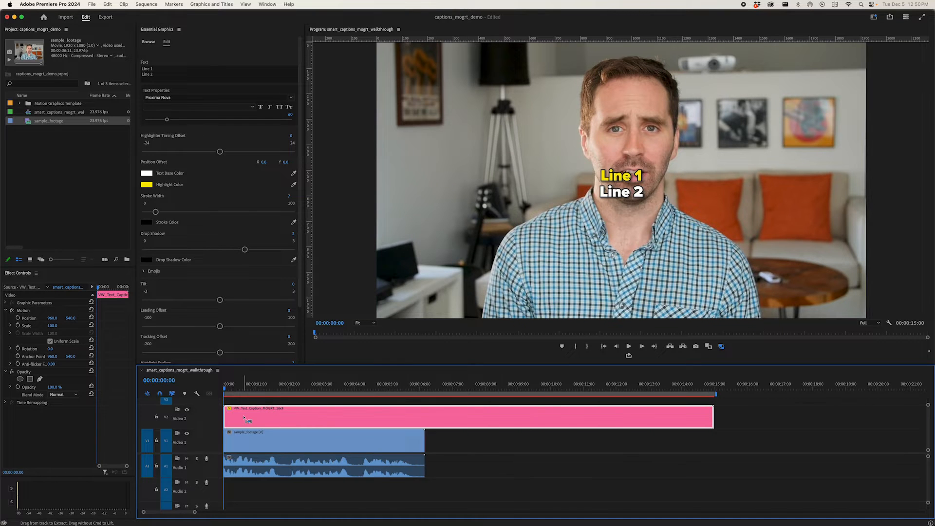
pyautogui.click(343, 385)
pyautogui.click(180, 71)
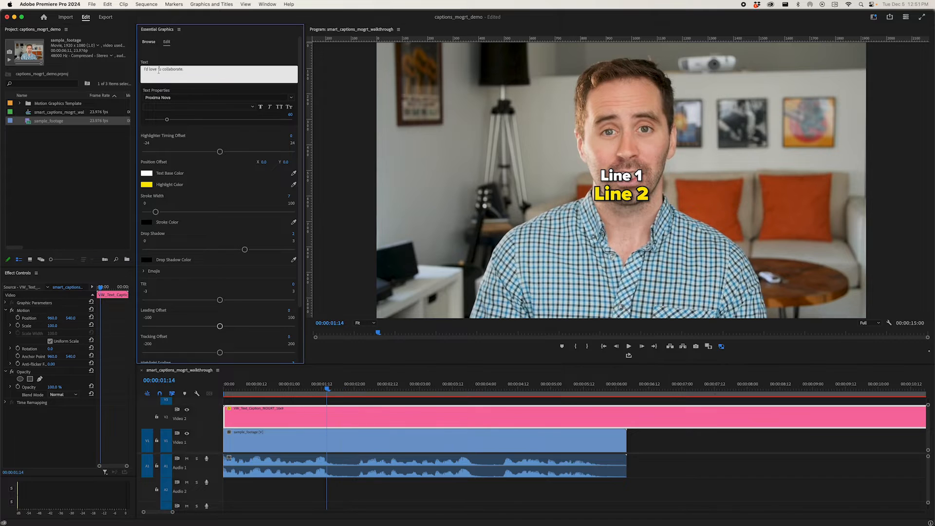
pyautogui.write("I'd love")
pyautogui.press('Return')
pyautogui.write('to collaborate.')
# - Duplicate the caption on Video 2 to start at 00:00:00:19 and set the copy's two lines to "I'd love to get" and "your feedback."
pyautogui.moveTo(226, 390); pyautogui.dragTo(276, 416)
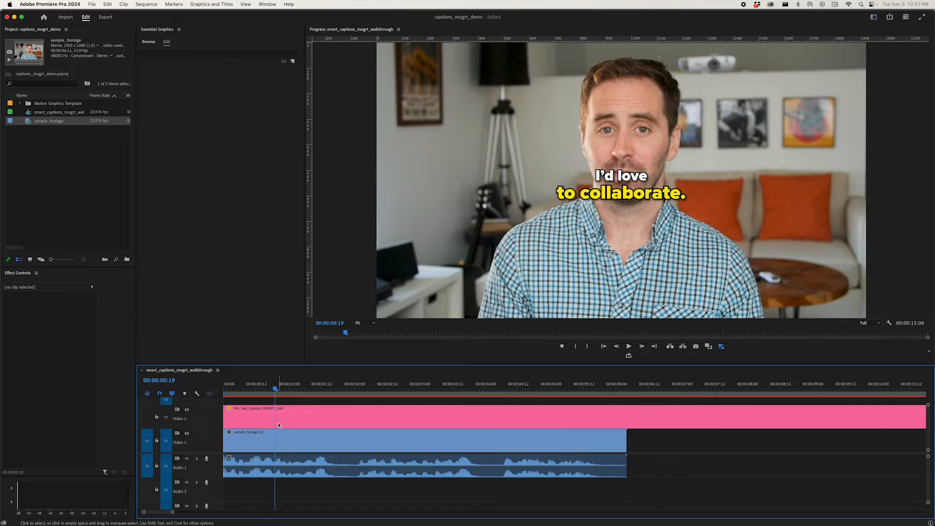
pyautogui.click(238, 412)
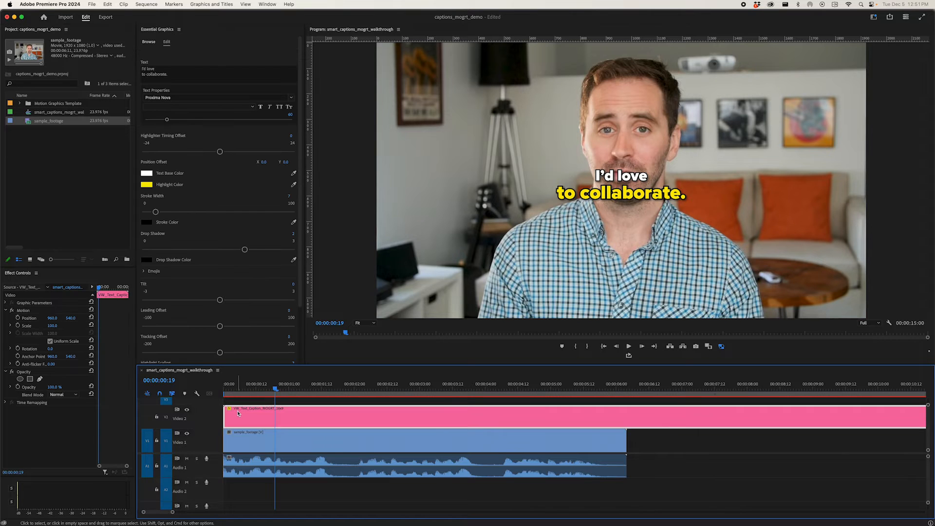
pyautogui.moveTo(235, 419); pyautogui.dragTo(284, 407)
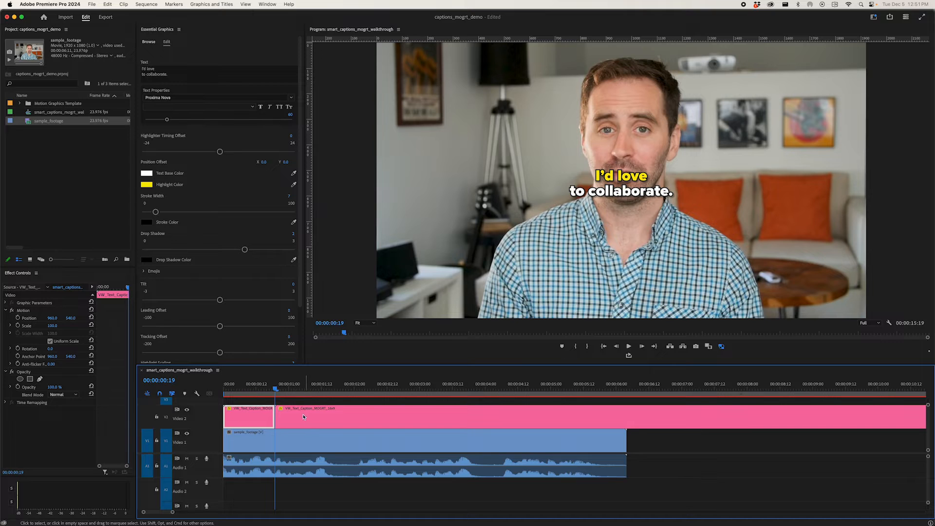
pyautogui.click(293, 416)
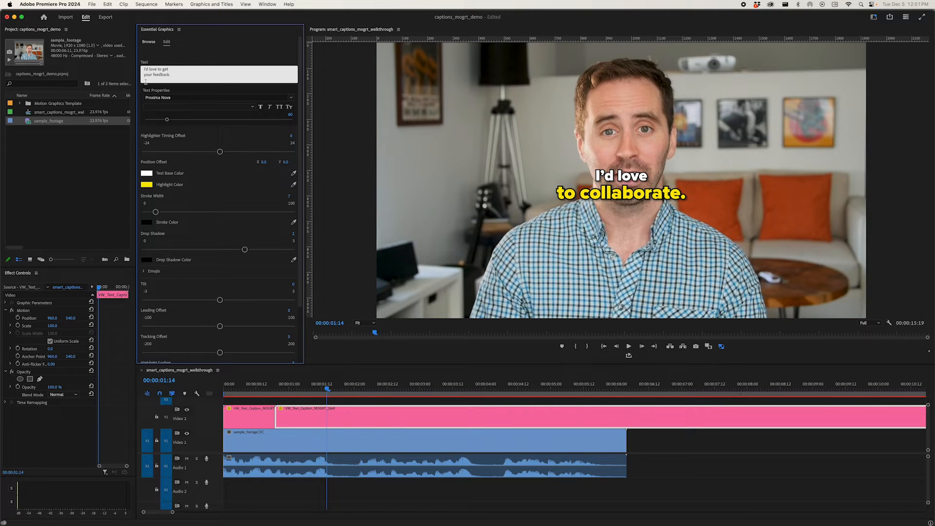
# - Change the first caption's line break so its lines read "I'd love to" and "collaborate."
pyautogui.moveTo(260, 385); pyautogui.dragTo(187, 389)
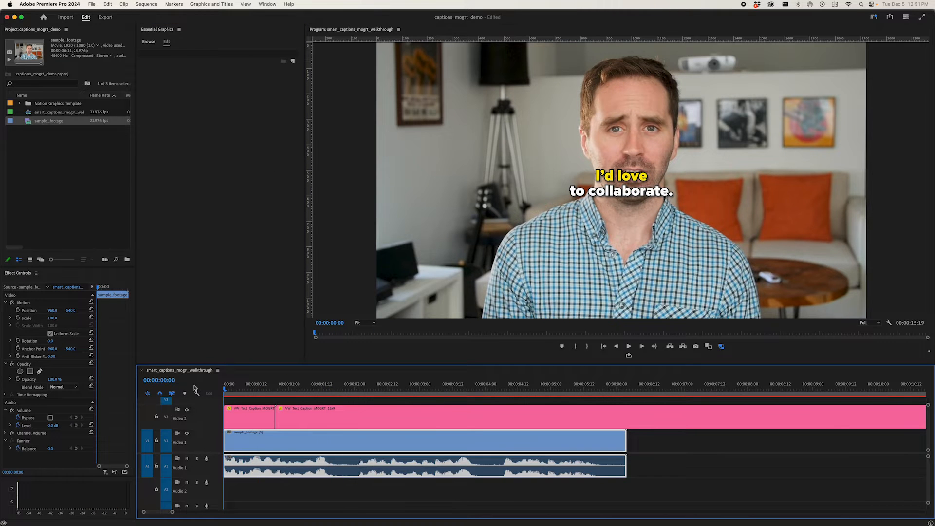
pyautogui.click(247, 415)
pyautogui.click(157, 74)
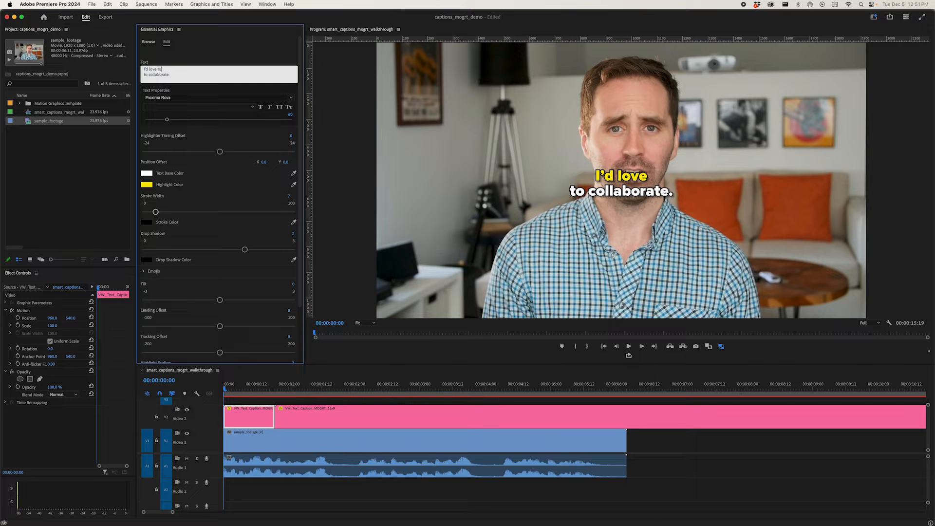
# - Play the first caption from the start and check its highlight against the speech around 00:00:00:08
pyautogui.moveTo(265, 383); pyautogui.dragTo(222, 396)
pyautogui.press('space')
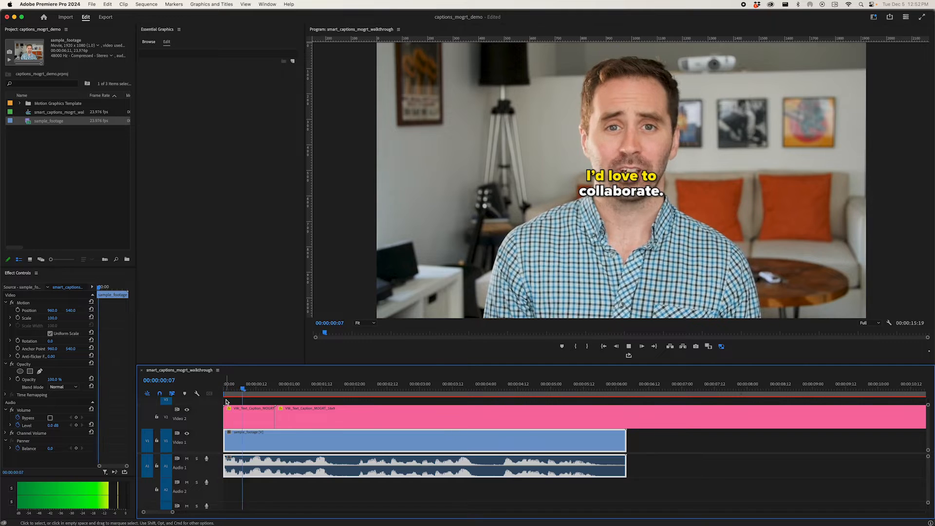
pyautogui.press('space')
pyautogui.click(247, 411)
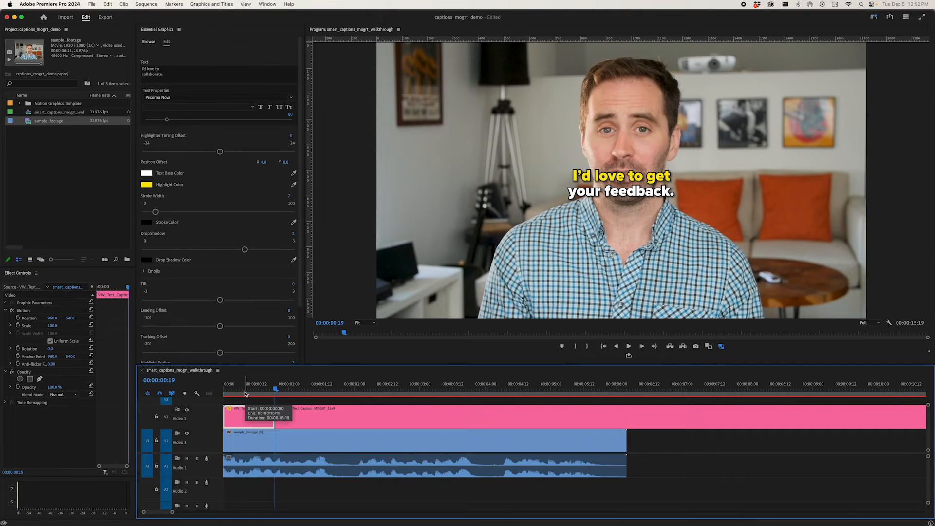
pyautogui.click(245, 394)
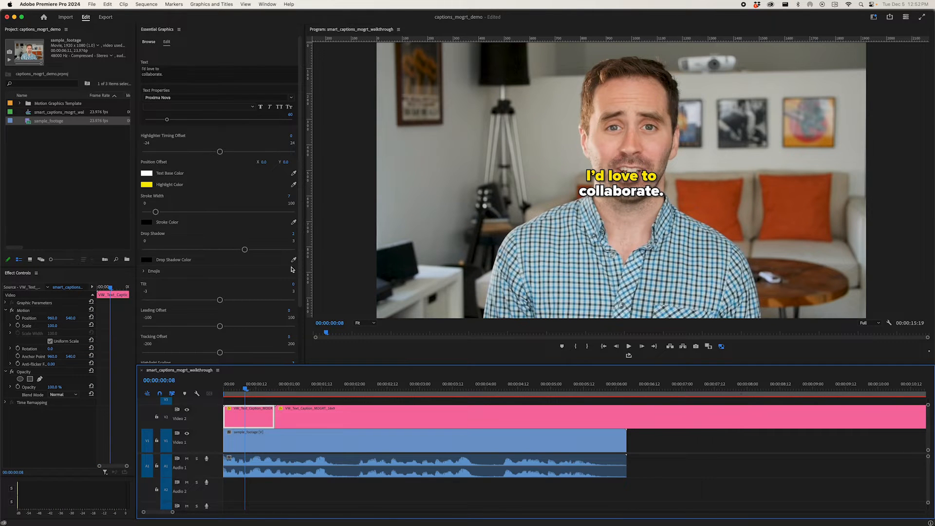
pyautogui.click(300, 253)
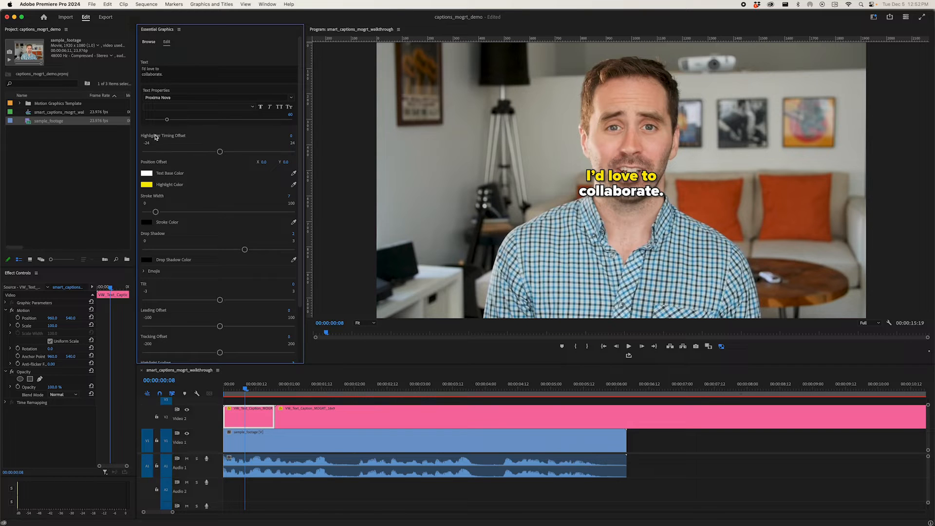
pyautogui.moveTo(243, 384); pyautogui.dragTo(225, 384)
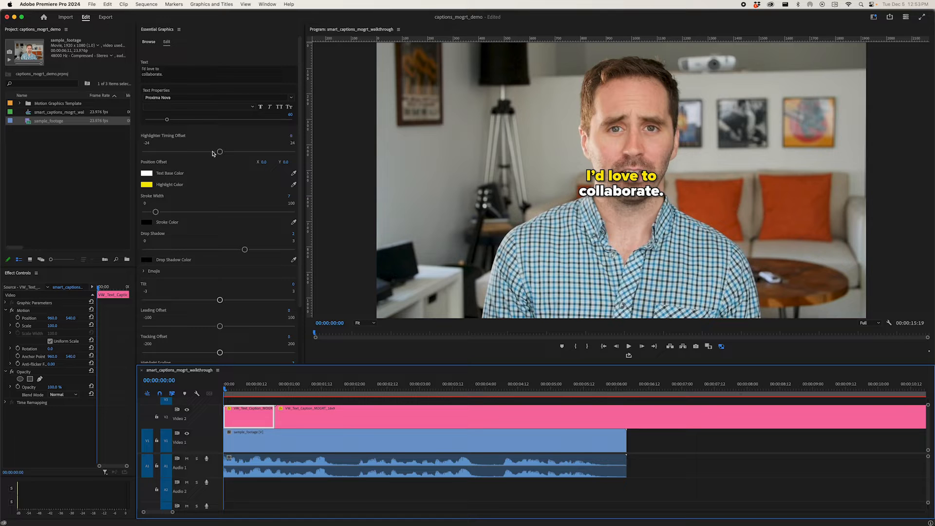
pyautogui.moveTo(219, 152)
pyautogui.mouseDown()
pyautogui.moveTo(176, 154)
pyautogui.moveTo(357, 152)
pyautogui.moveTo(268, 143)
pyautogui.mouseUp()
pyautogui.press('super+z')
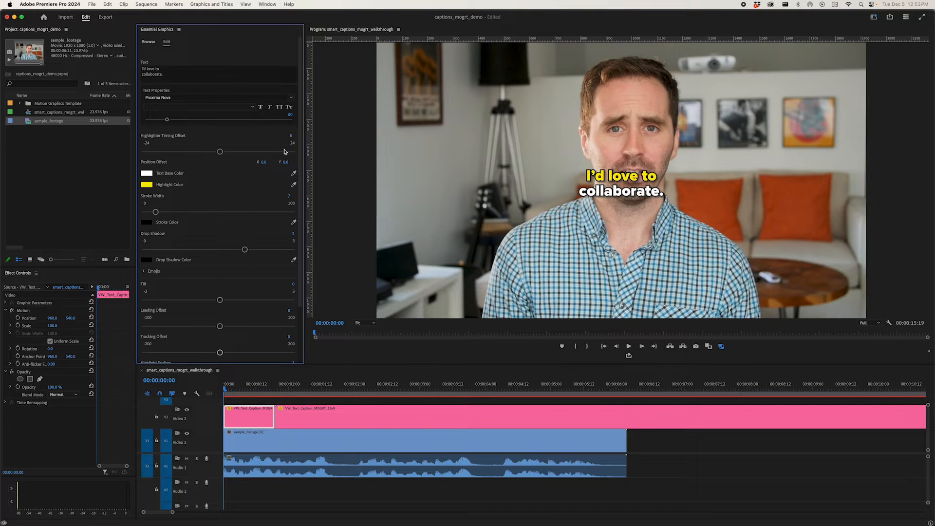
# - Play the first caption and position the playhead at 00:00:00:08 to compare the spoken second line with the highlight
pyautogui.click(232, 392)
pyautogui.press('space')
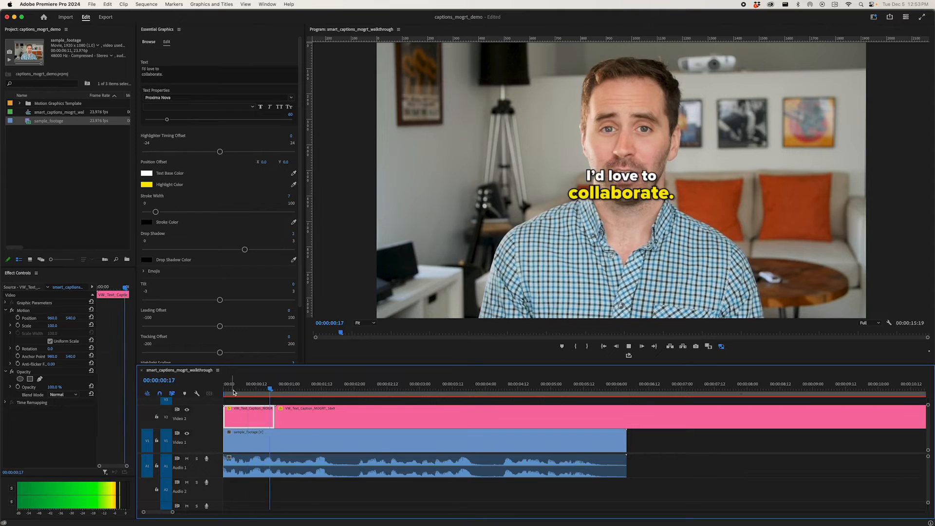
pyautogui.press('space')
pyautogui.click(242, 391)
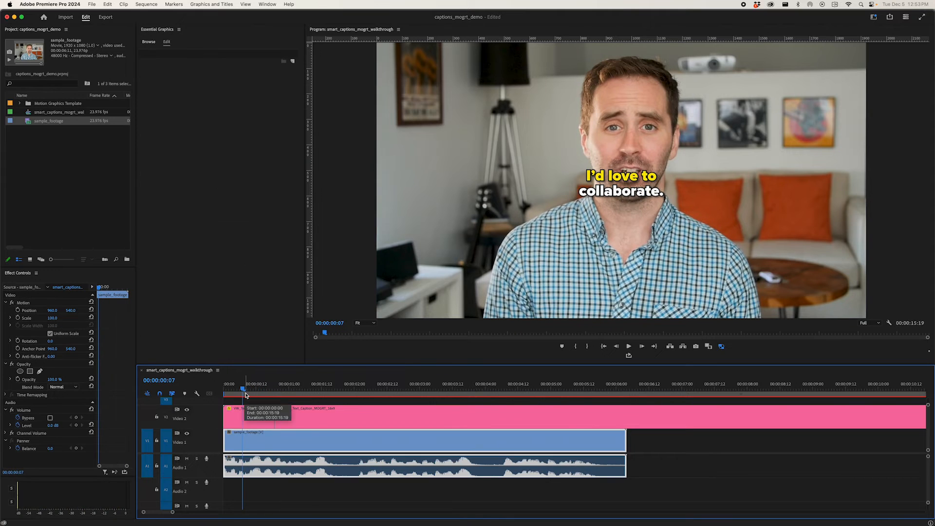
pyautogui.click(271, 421)
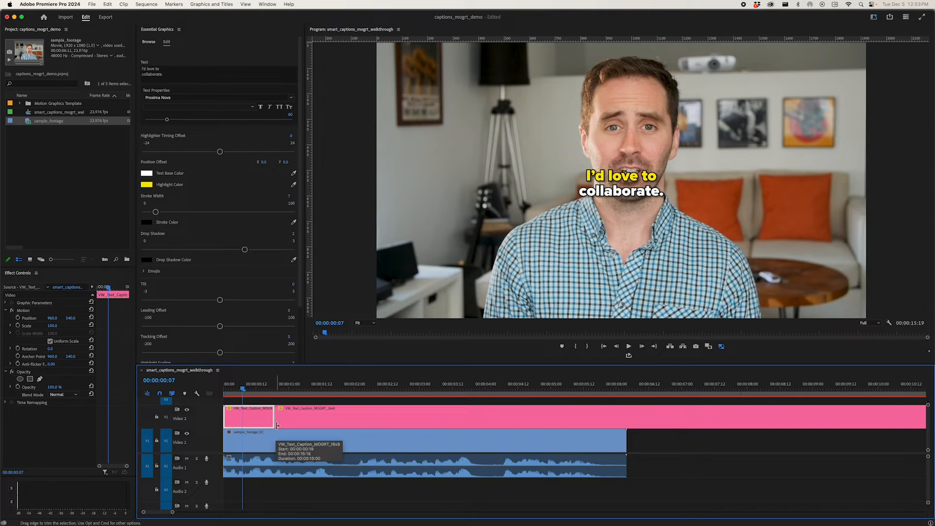
pyautogui.press('Right')
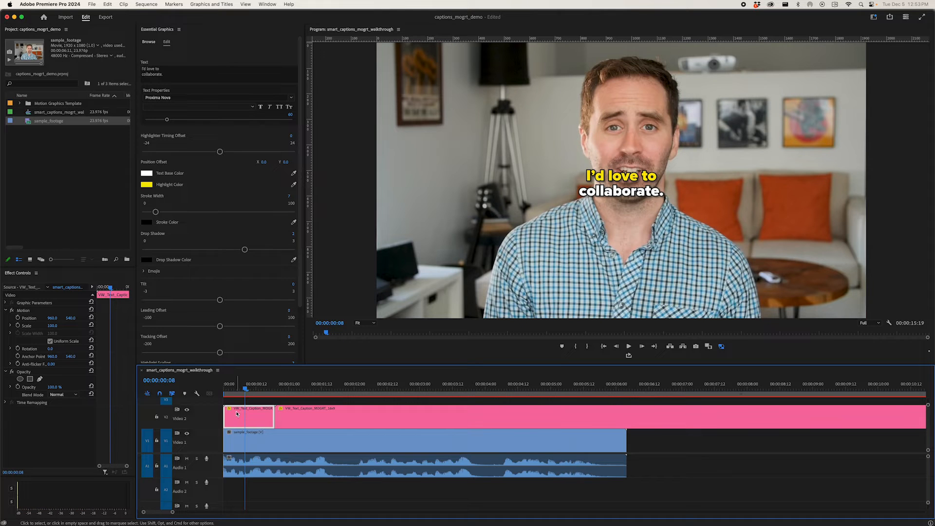
# - Advance to the highlight change at 00:00:00:12 and set the first caption's Highlighter Timing Offset to -4
pyautogui.press('Right')
pyautogui.press('Right')
pyautogui.press('Right')
pyautogui.press('Right')
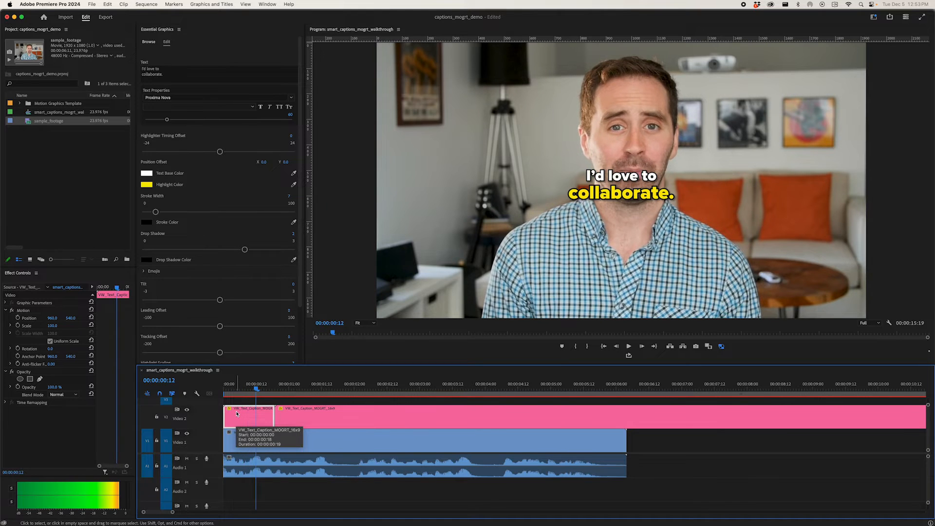
pyautogui.click(293, 137)
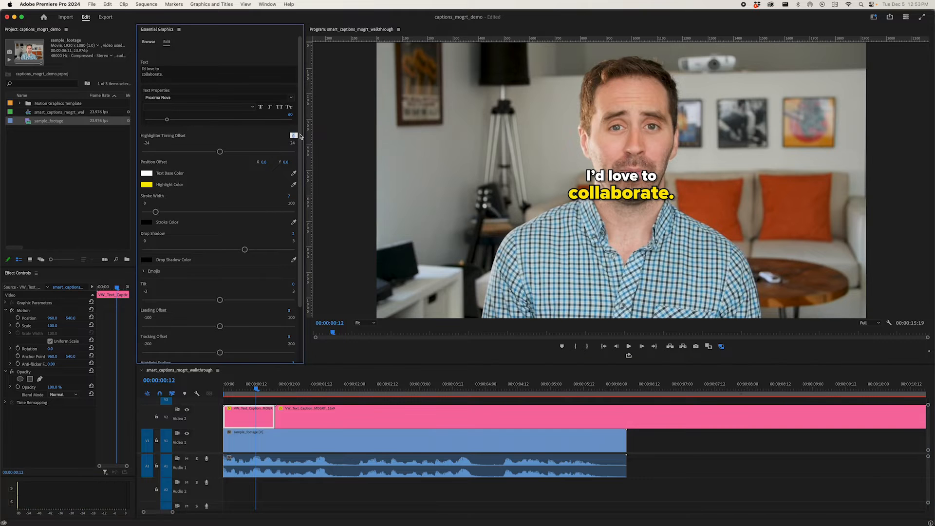
pyautogui.write('-4')
pyautogui.press('Return')
# - Play the sequence from the start to check the first caption's highlight timing
pyautogui.moveTo(254, 388); pyautogui.dragTo(217, 394)
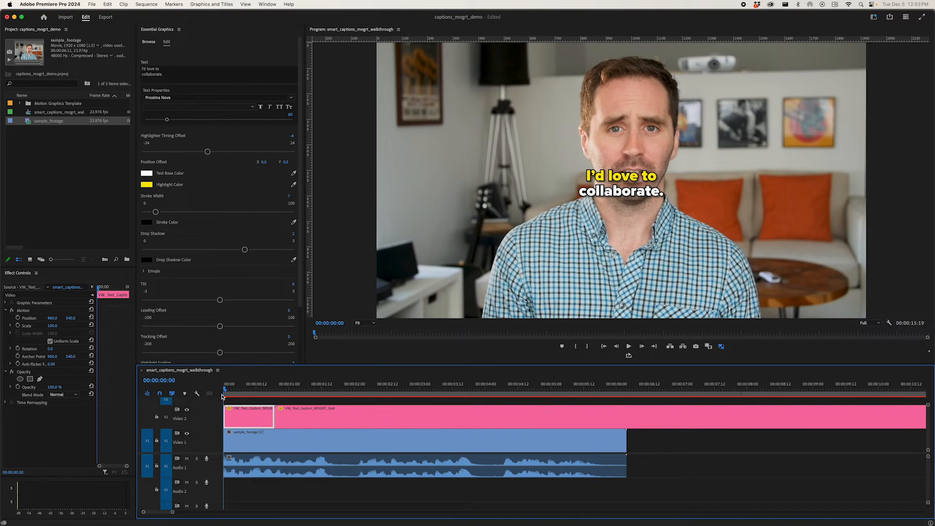
pyautogui.press('space')
pyautogui.press('space')
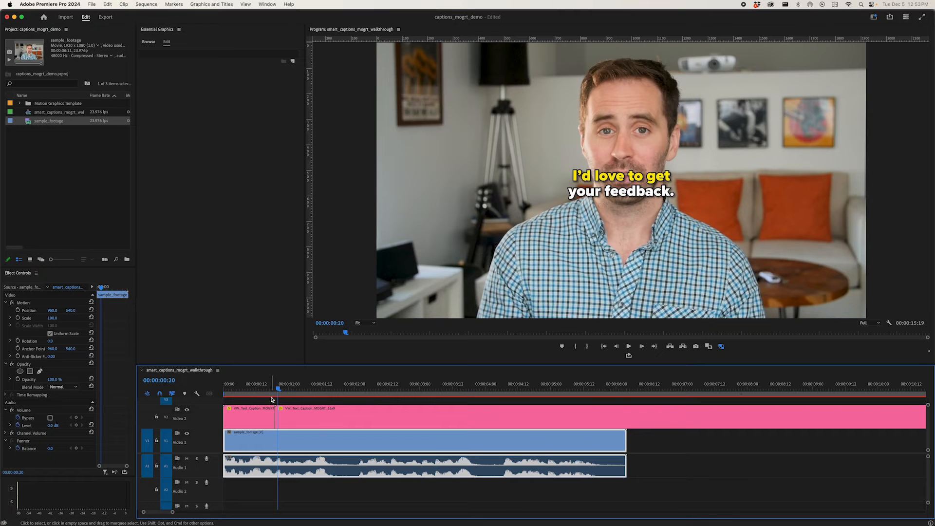
pyautogui.press('space')
# - Count frames from the spoken second line at 00:00:01:01 to the highlight at 00:00:01:10 and set the second caption's Highlighter Timing Offset to -9
pyautogui.moveTo(282, 392); pyautogui.dragTo(292, 392)
pyautogui.click(305, 413)
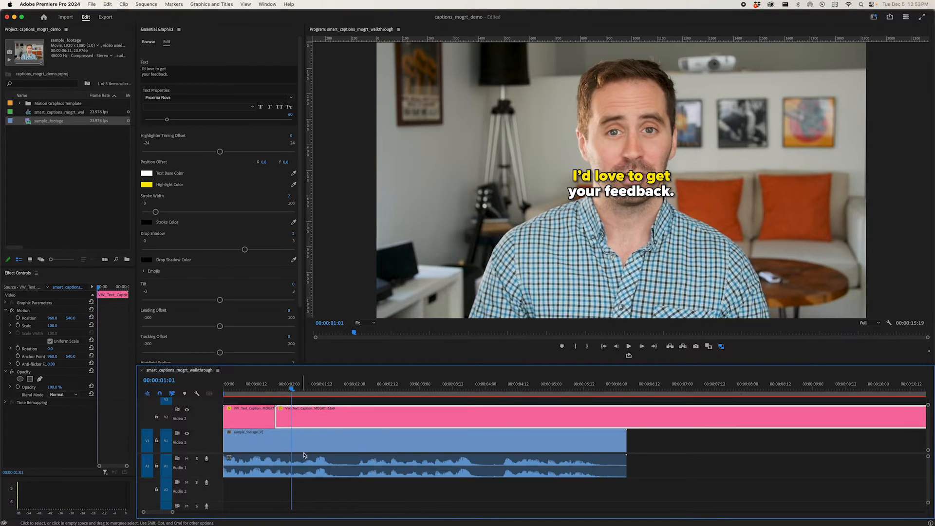
pyautogui.moveTo(294, 392); pyautogui.dragTo(294, 392)
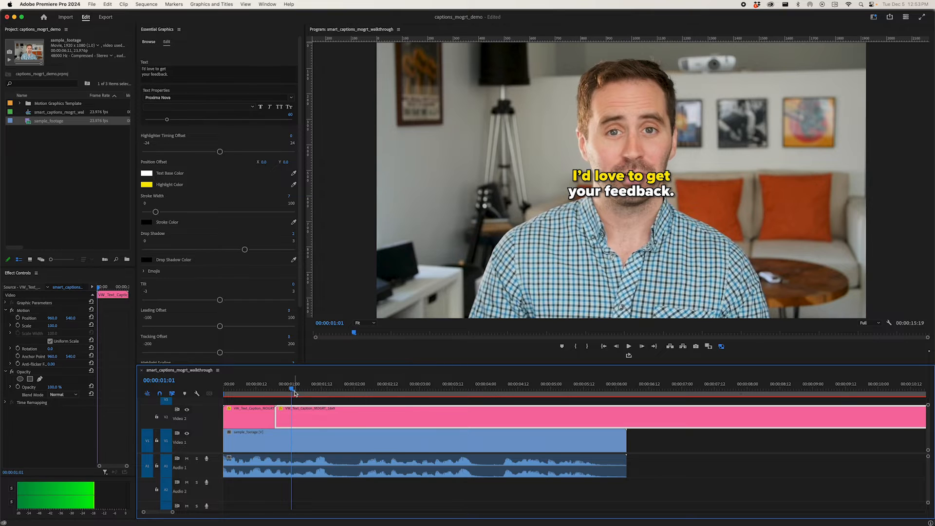
pyautogui.press('Right')
pyautogui.press('Right')
pyautogui.press('Right')
pyautogui.press('Right')
pyautogui.press('Right')
pyautogui.press('Right')
pyautogui.press('Right')
pyautogui.press('Right')
pyautogui.press('Right')
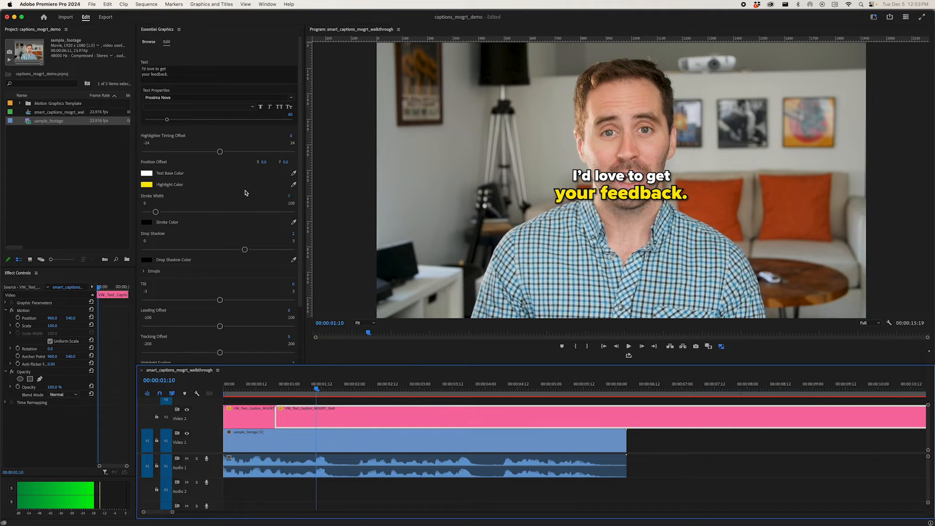
pyautogui.click(293, 136)
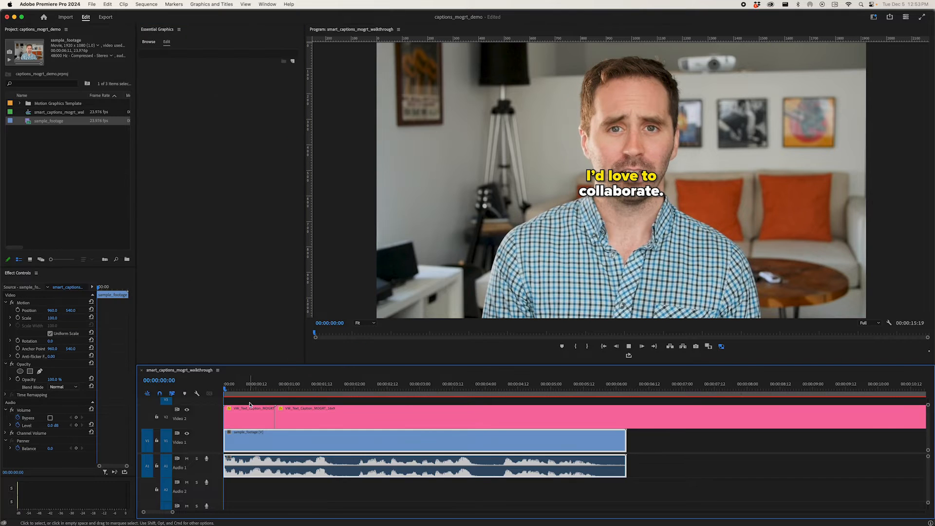
# - Play the first two captions from the start to check their highlight timing against the speech
pyautogui.press('space')
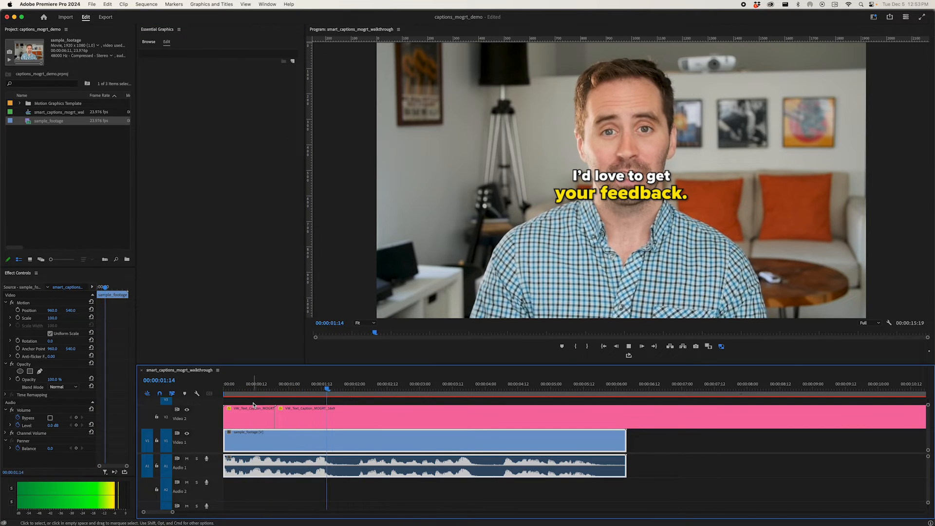
pyautogui.press('space')
pyautogui.press('c')
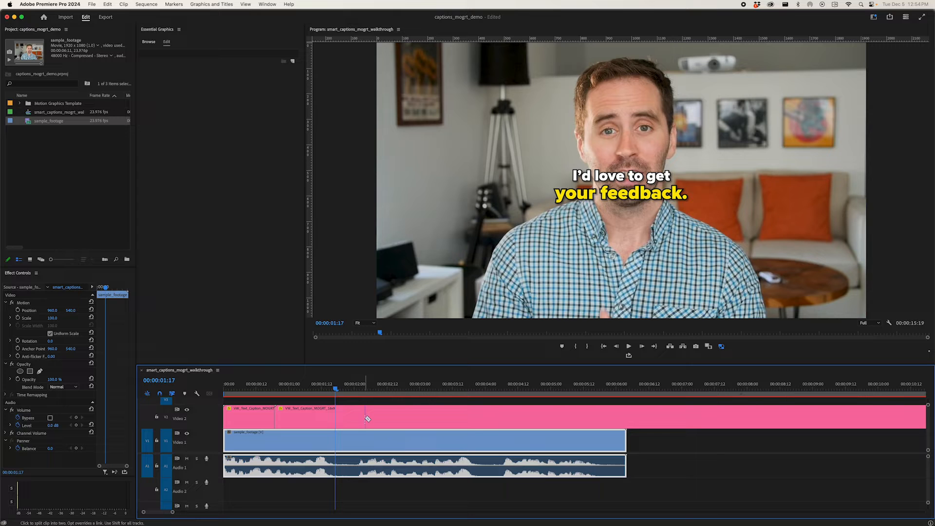
pyautogui.press('v')
# - Duplicate the second caption clip at 00:00:02:02 and set the copy's Highlighter Timing Offset to 0
pyautogui.click(360, 418)
pyautogui.click(355, 388)
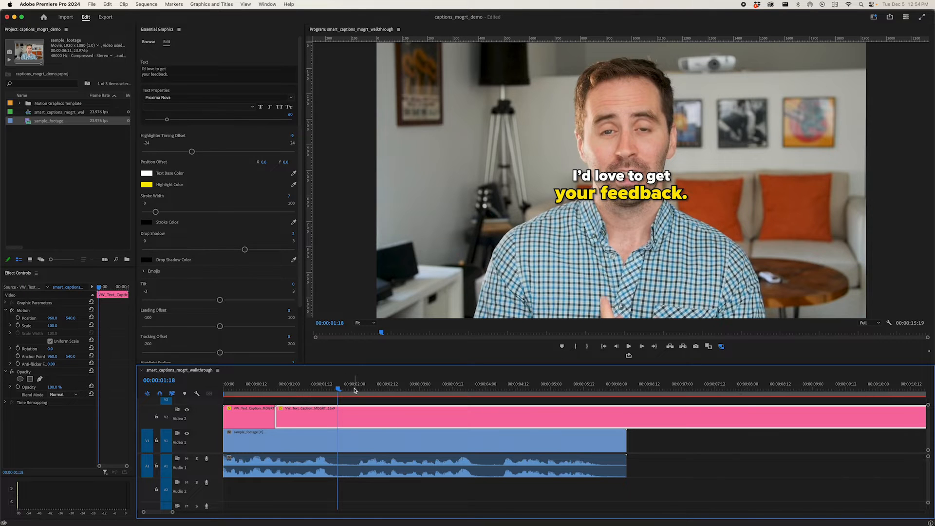
pyautogui.moveTo(357, 389); pyautogui.dragTo(360, 388)
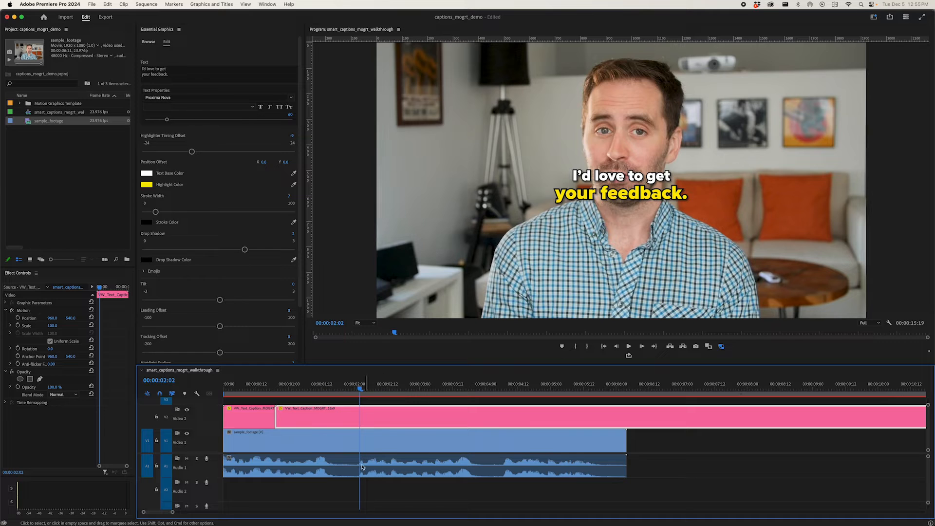
pyautogui.moveTo(296, 418); pyautogui.dragTo(385, 416)
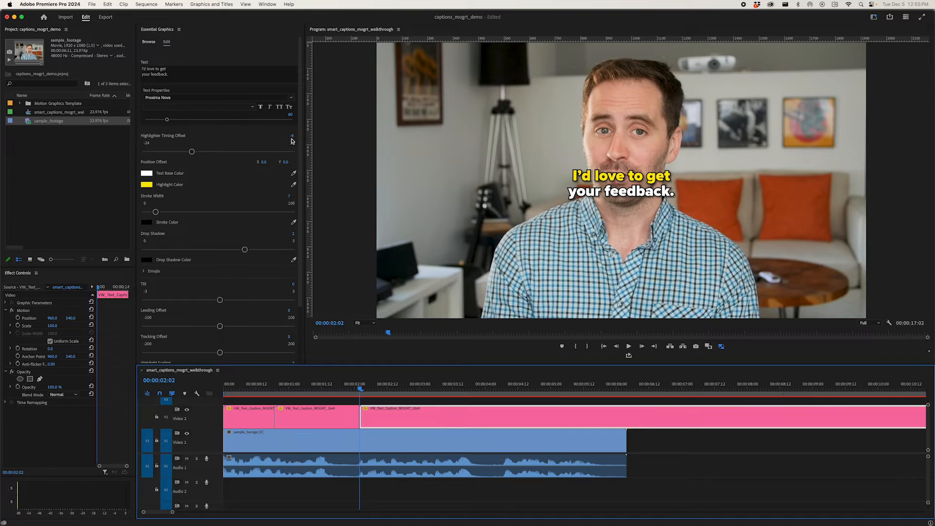
pyautogui.click(292, 137)
pyautogui.write('0')
pyautogui.press('Return')
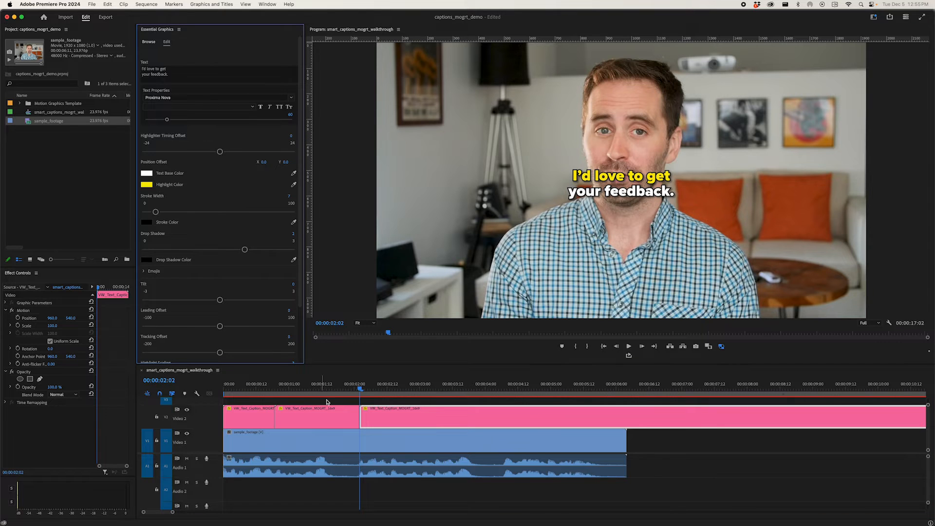
# - Play the speech from 00:00:02:02 and set the third caption's two-line text to "If you have / any questions,"
pyautogui.click(361, 393)
pyautogui.press('space')
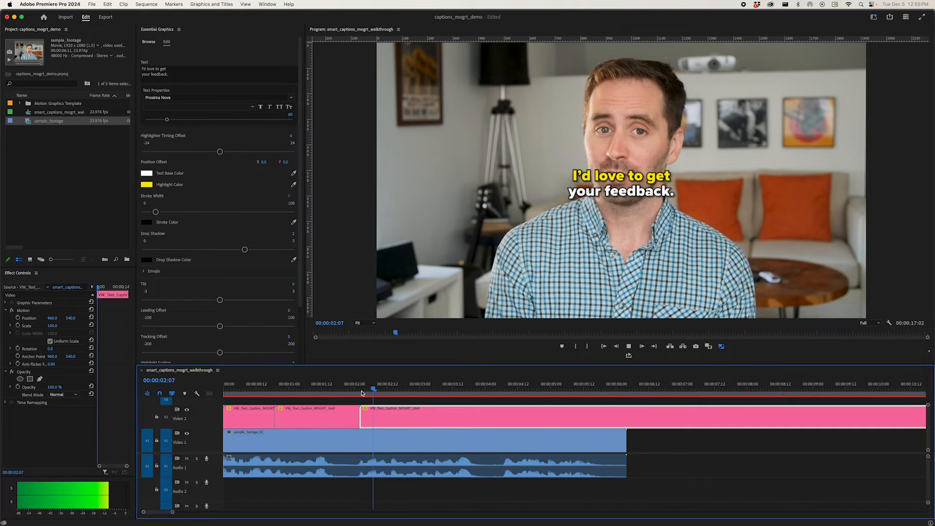
pyautogui.click(361, 393)
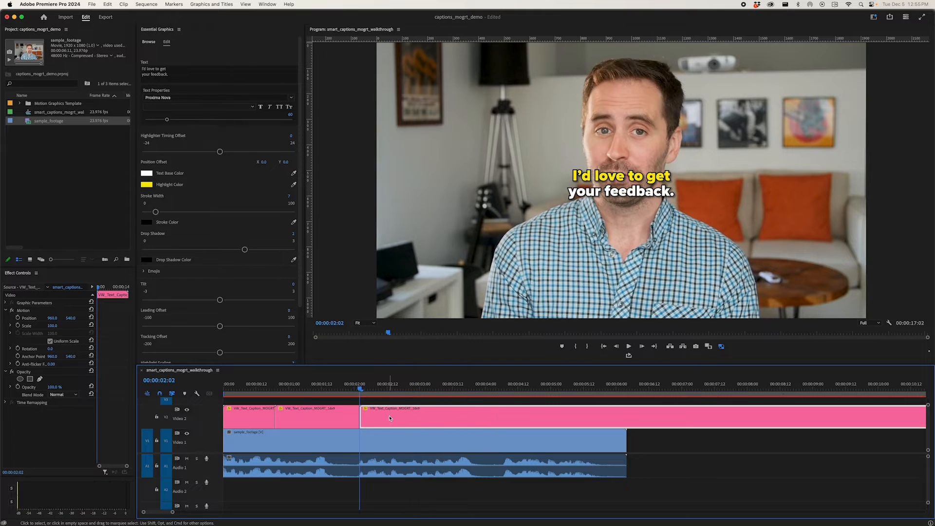
pyautogui.click(214, 73)
pyautogui.write('If you ha')
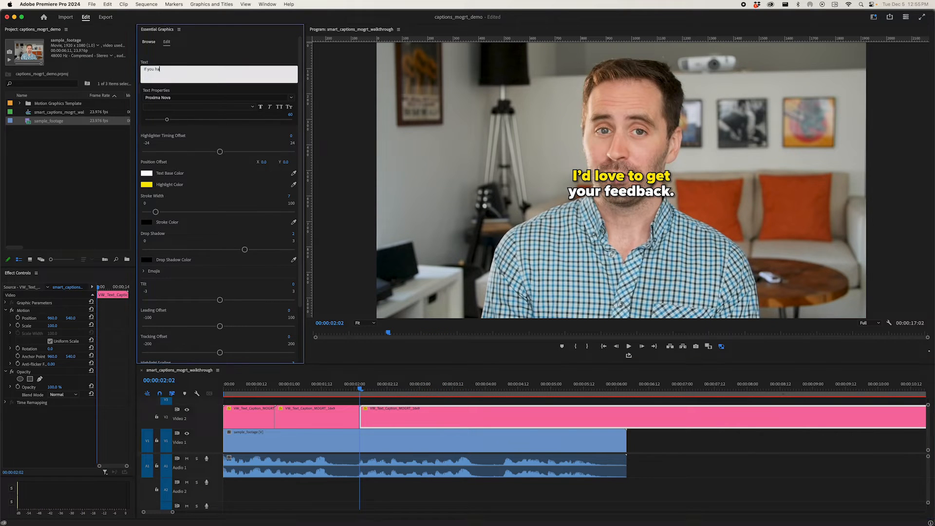
pyautogui.write('ve any questions,')
# - Duplicate the third caption clip at 00:00:03:00 and set the copy's text to "feel free to / reach out."
pyautogui.moveTo(396, 413); pyautogui.dragTo(453, 413)
pyautogui.click(147, 75)
pyautogui.write('feel free')
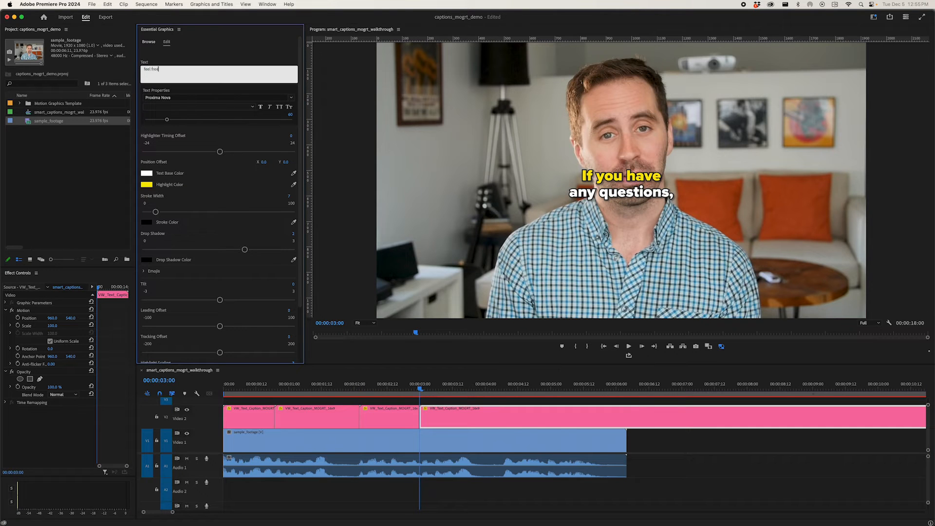
pyautogui.write(' to reach out.')
# - Play the third and fourth captions from 00:00:02:02 to check their highlight timing
pyautogui.click(360, 385)
pyautogui.click(368, 411)
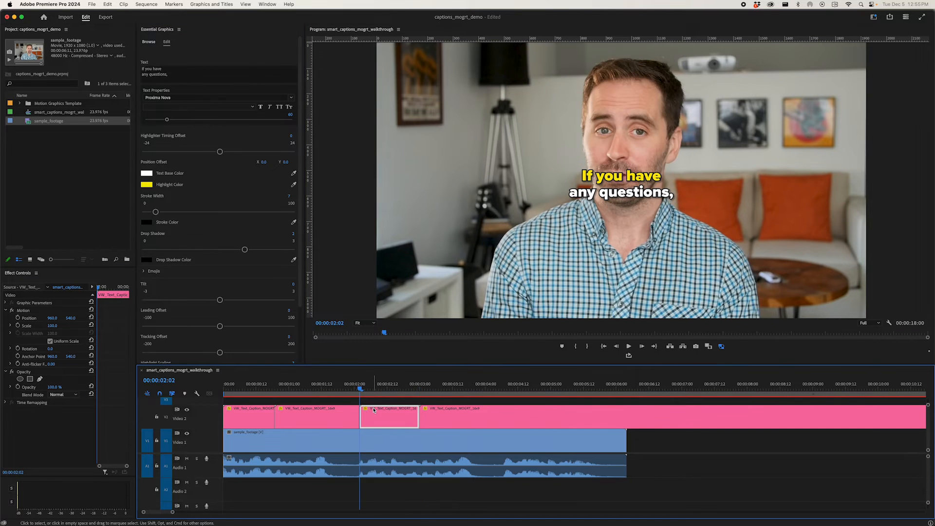
pyautogui.press('space')
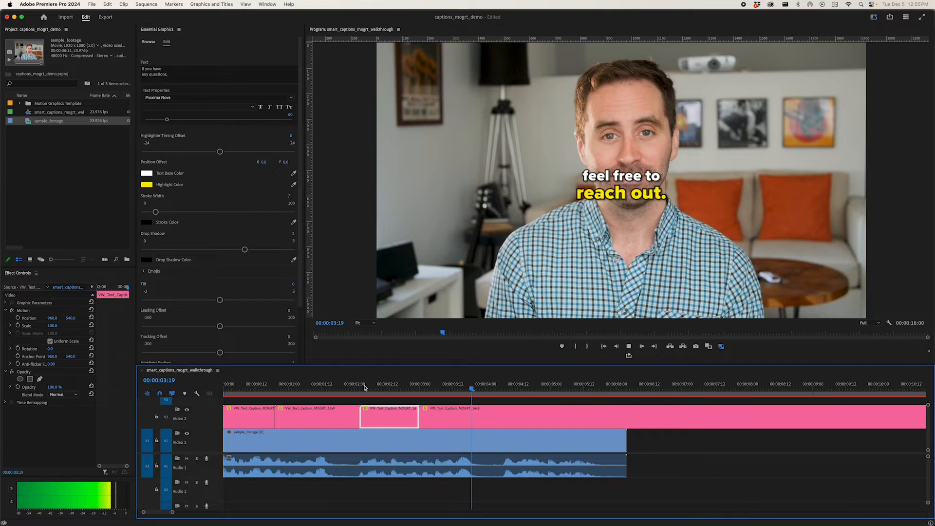
pyautogui.press('space')
# - Place the playhead at 00:00:02:12 within the third caption and raise its Talking Speed to about 70
pyautogui.moveTo(383, 386); pyautogui.dragTo(395, 389)
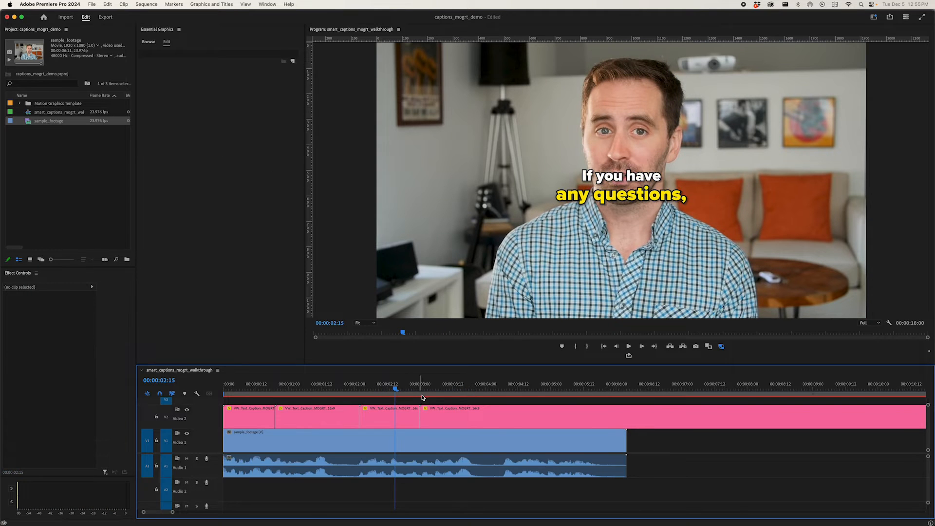
pyautogui.click(461, 387)
pyautogui.click(388, 387)
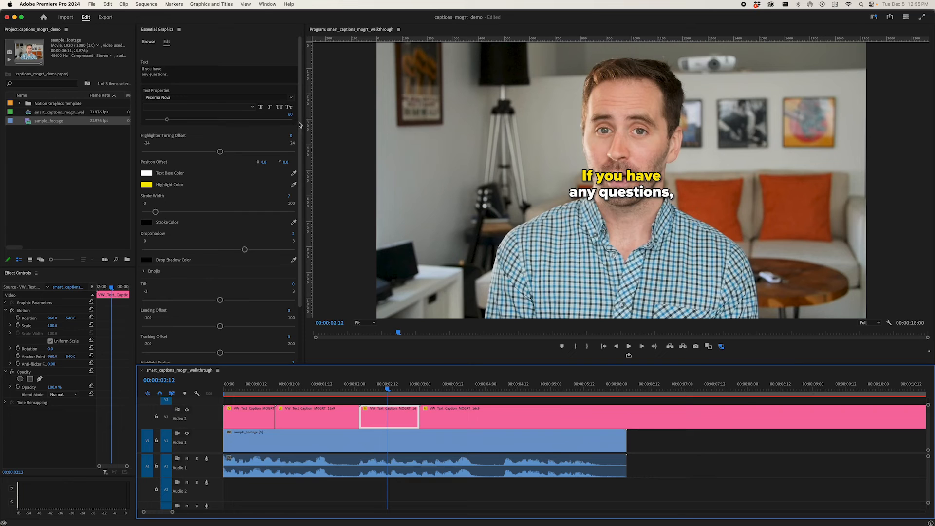
pyautogui.moveTo(300, 125); pyautogui.dragTo(295, 204)
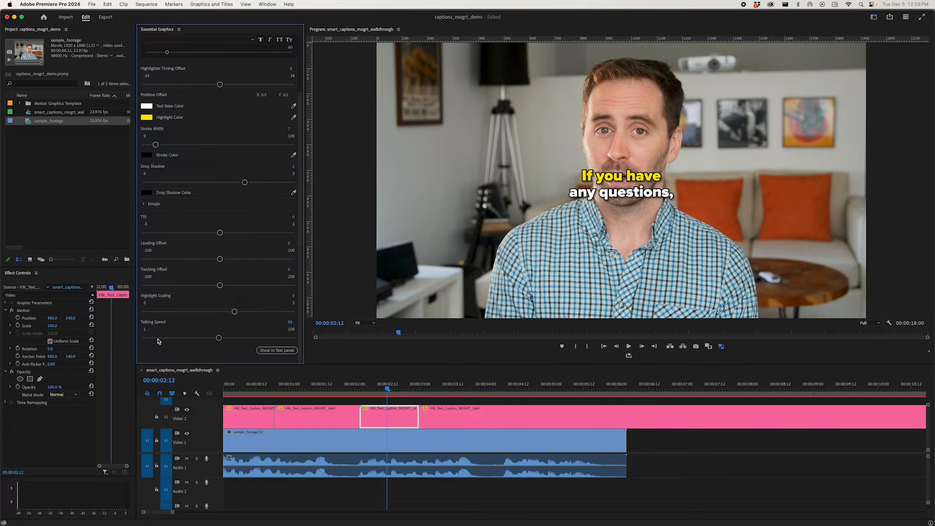
pyautogui.moveTo(218, 338); pyautogui.dragTo(247, 338)
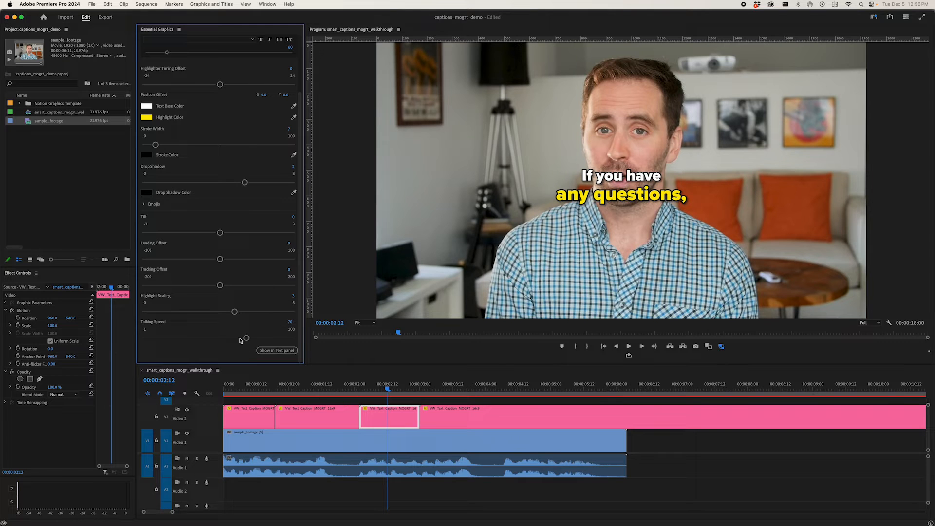
# - Try duplicating the third caption along the rest of the footage, and undo the copies
pyautogui.moveTo(397, 420); pyautogui.dragTo(452, 418)
pyautogui.moveTo(438, 415); pyautogui.dragTo(560, 417)
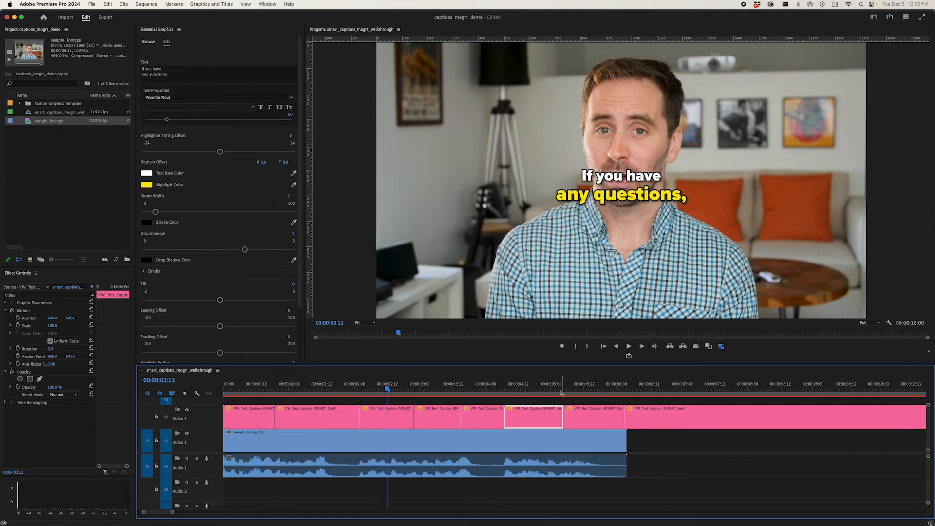
pyautogui.press('super+z')
pyautogui.press('super+z')
pyautogui.press('super+z')
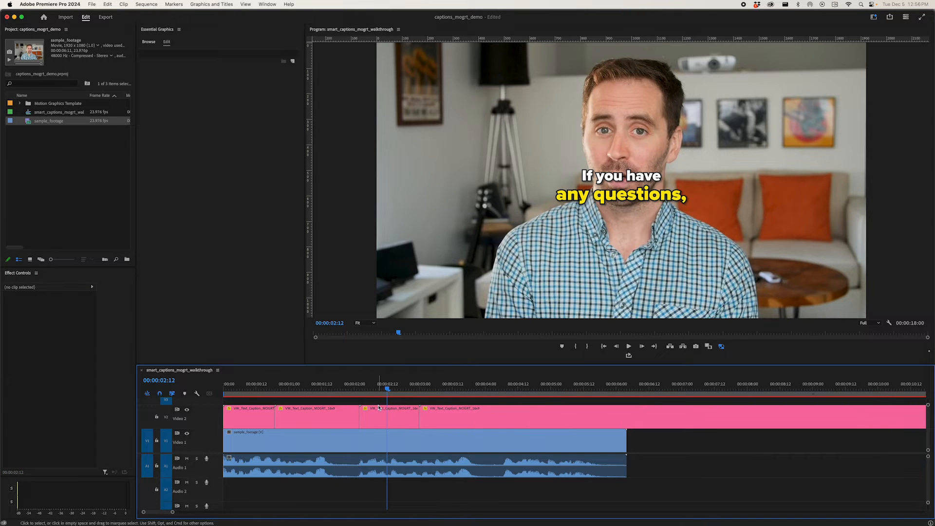
# - Select the "If you have any questions," caption and set its Talking Speed back to 50
pyautogui.click(368, 409)
pyautogui.scroll(-3, 300, 329)
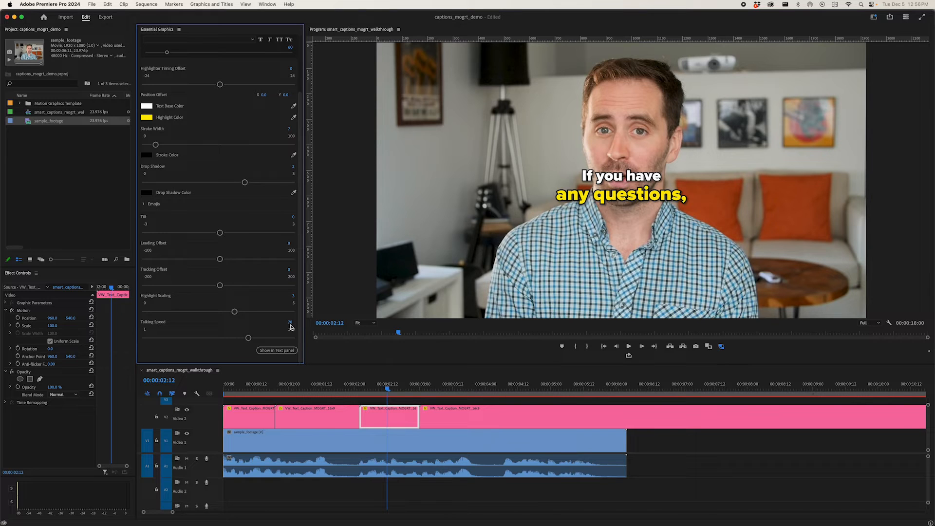
pyautogui.click(289, 323)
pyautogui.write('50')
pyautogui.press('Return')
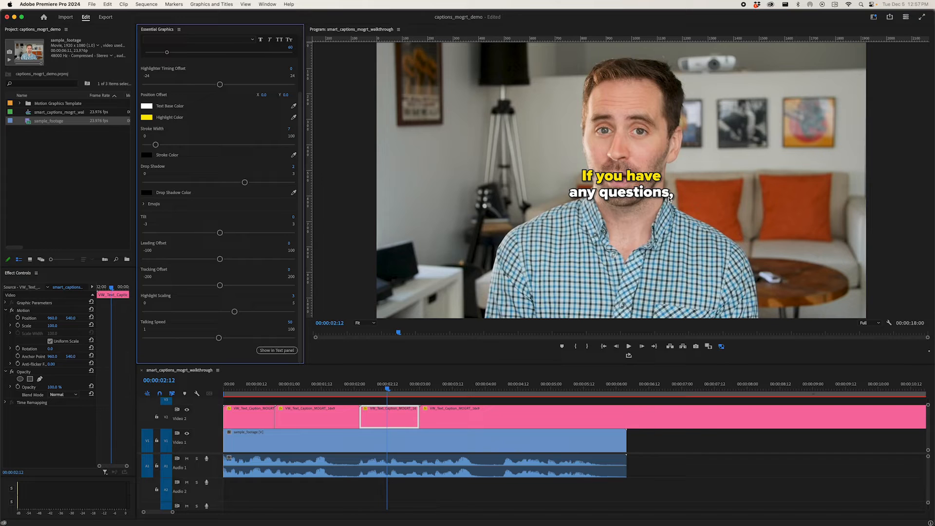
# - Set the third caption's Talking Speed to 65 and play it from 00:00:02:02 to check the highlight
pyautogui.click(291, 322)
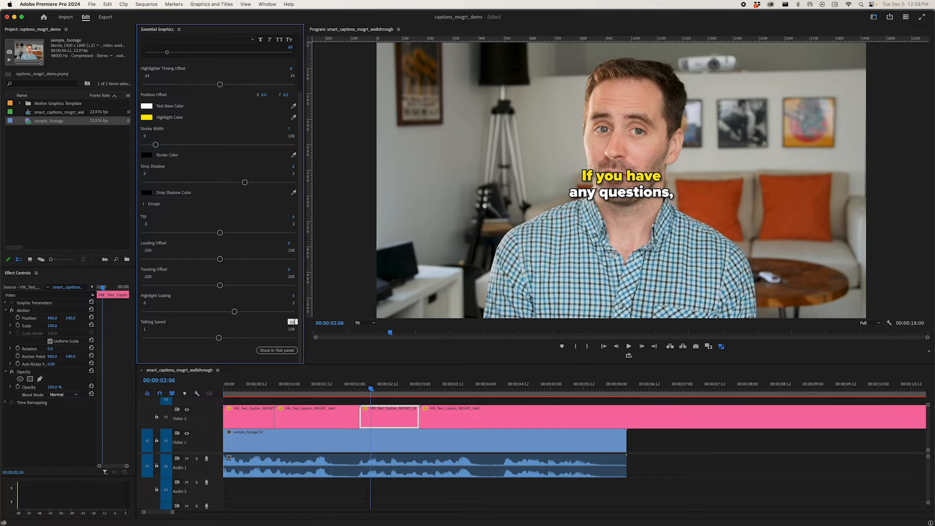
pyautogui.press('Return')
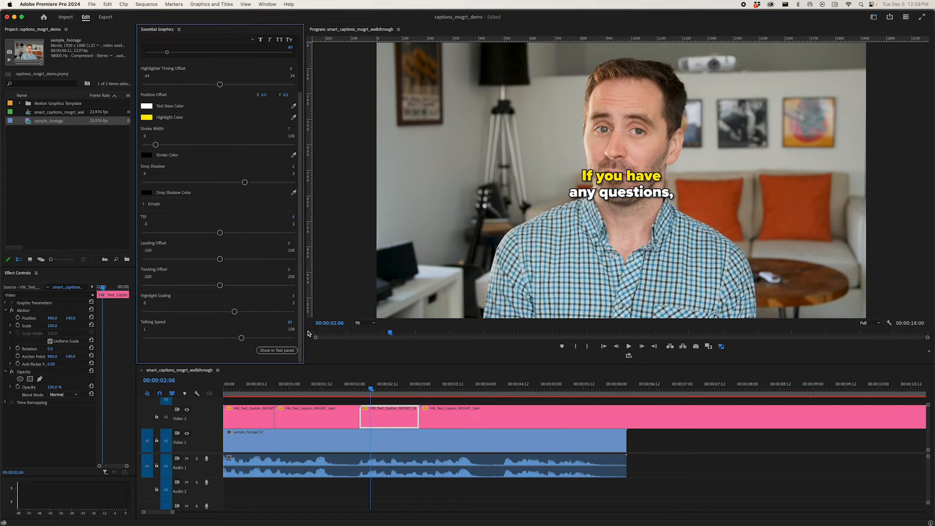
pyautogui.click(360, 391)
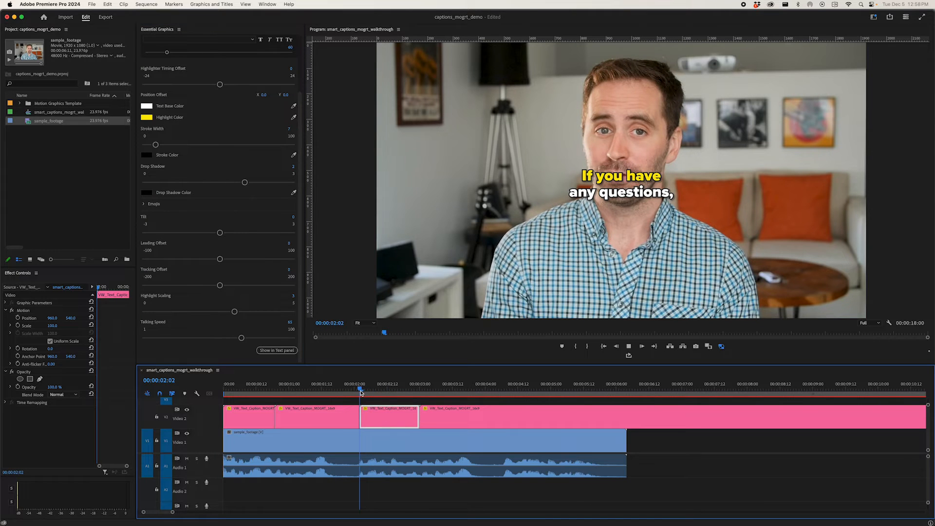
pyautogui.press('space')
pyautogui.press('space')
# - Duplicate the fourth caption clip at 00:00:04:06 and play from there to hear the closing line
pyautogui.click(461, 392)
pyautogui.click(450, 410)
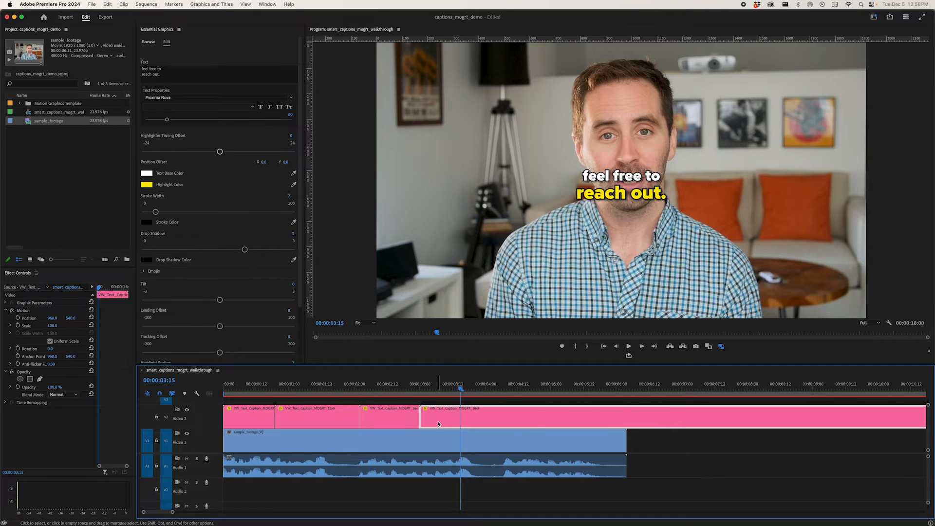
pyautogui.moveTo(437, 423); pyautogui.dragTo(522, 421)
pyautogui.click(510, 407)
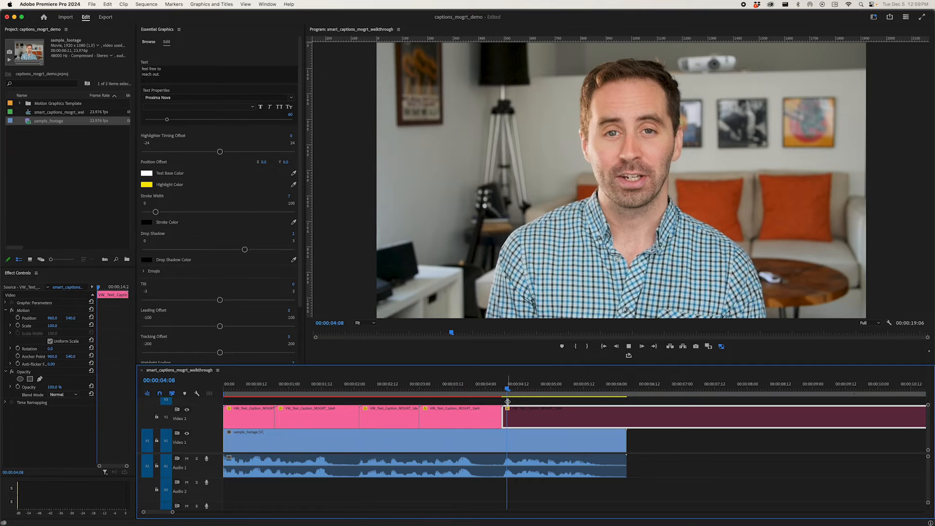
pyautogui.press('space')
pyautogui.press('space')
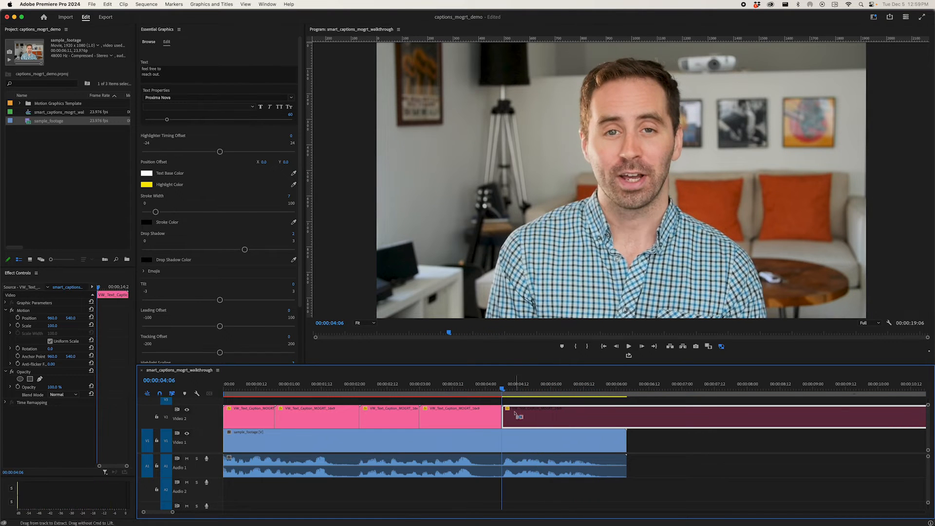
# - Set the fifth caption's text to "Thank you / so much" and a following copy's text to "for your / consideration."
pyautogui.click(212, 76)
pyautogui.write('Thank you')
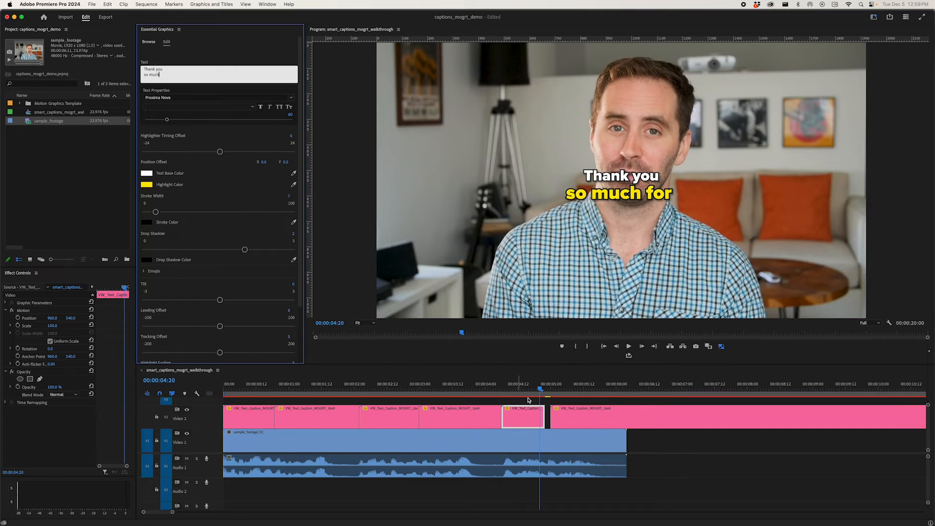
pyautogui.click(565, 418)
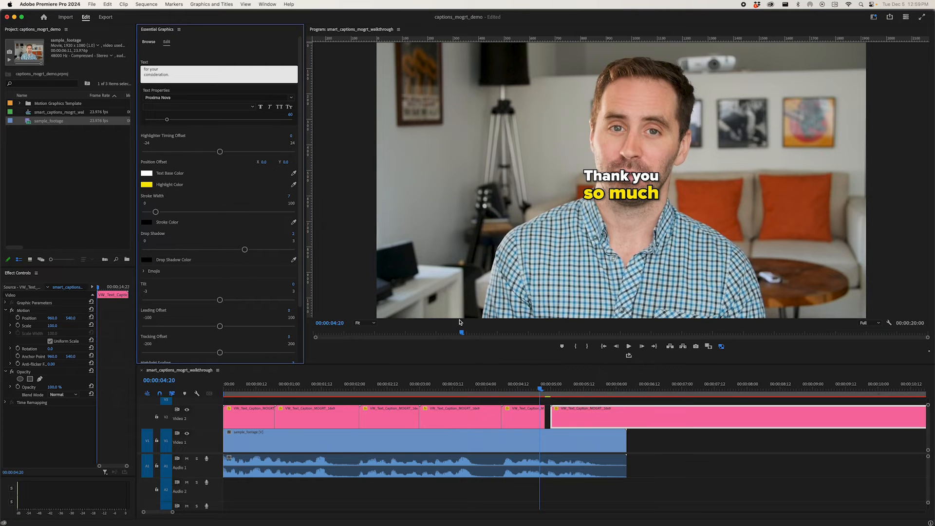
# - Play the last two captions to check their timing and select the final caption clip
pyautogui.press('space')
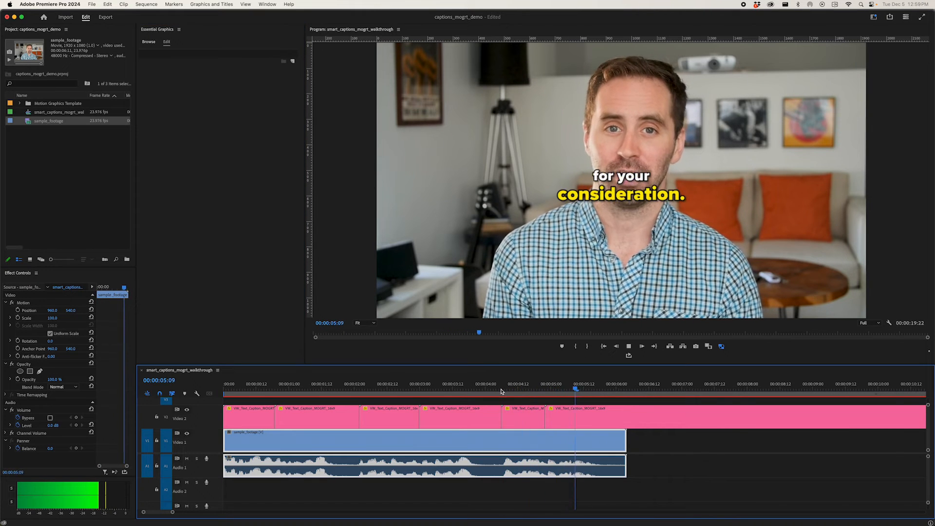
pyautogui.press('space')
pyautogui.click(563, 417)
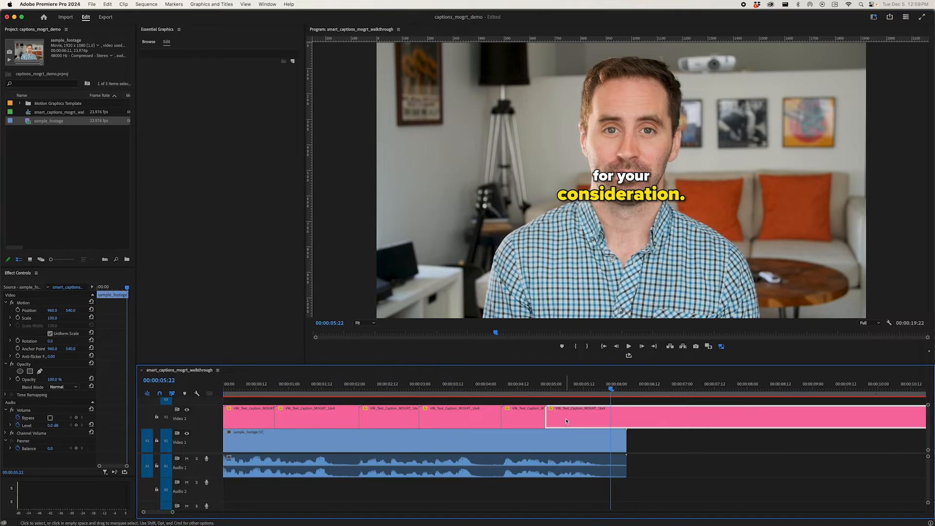
pyautogui.click(299, 334)
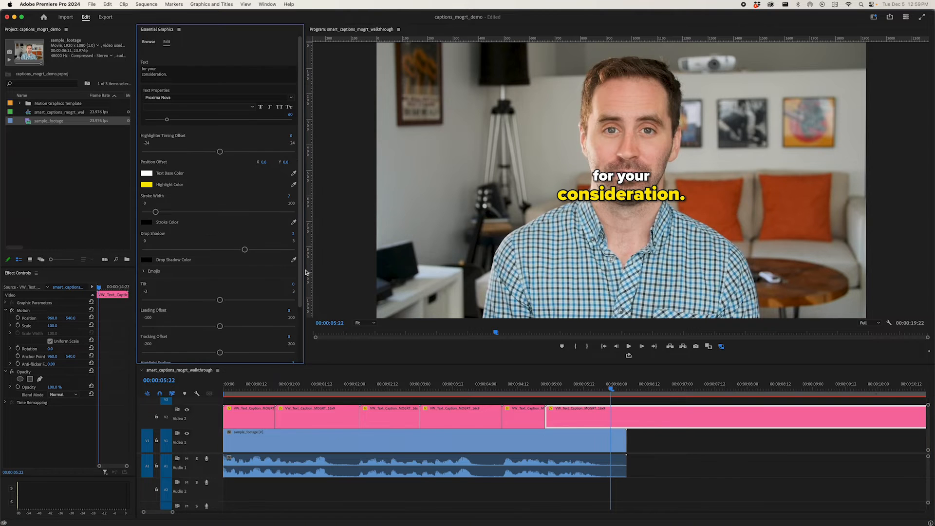
# - Cut the final caption clip where the sample footage ends and delete the excess portion
pyautogui.press('c')
pyautogui.click(626, 418)
pyautogui.press('v')
pyautogui.click(646, 417)
pyautogui.press('Delete')
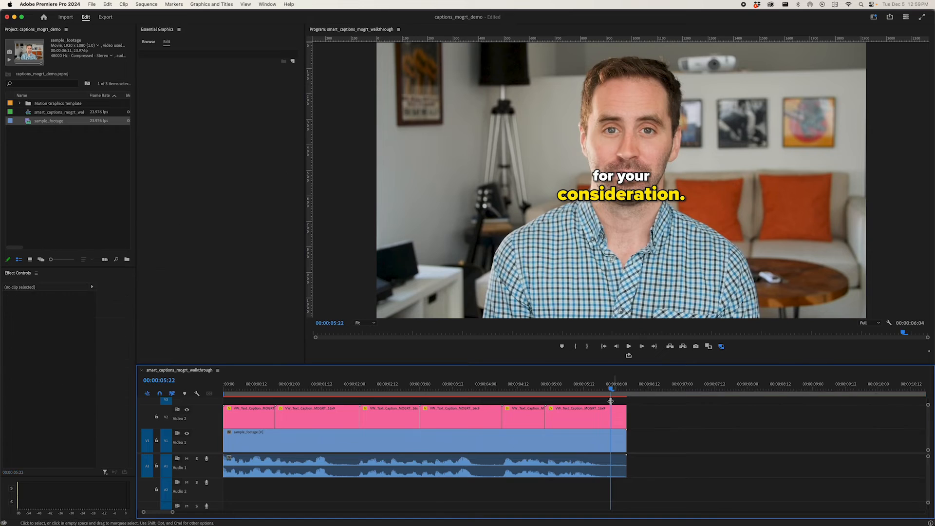
# - Review the template controls of the final caption at 00:00:05:13
pyautogui.click(587, 389)
pyautogui.click(586, 414)
pyautogui.moveTo(301, 200); pyautogui.dragTo(306, 282)
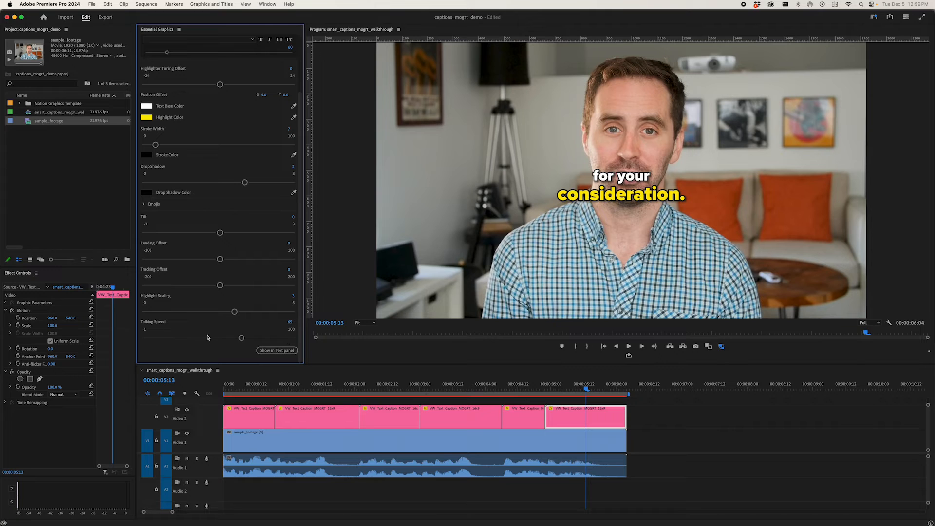
pyautogui.moveTo(301, 312); pyautogui.dragTo(304, 239)
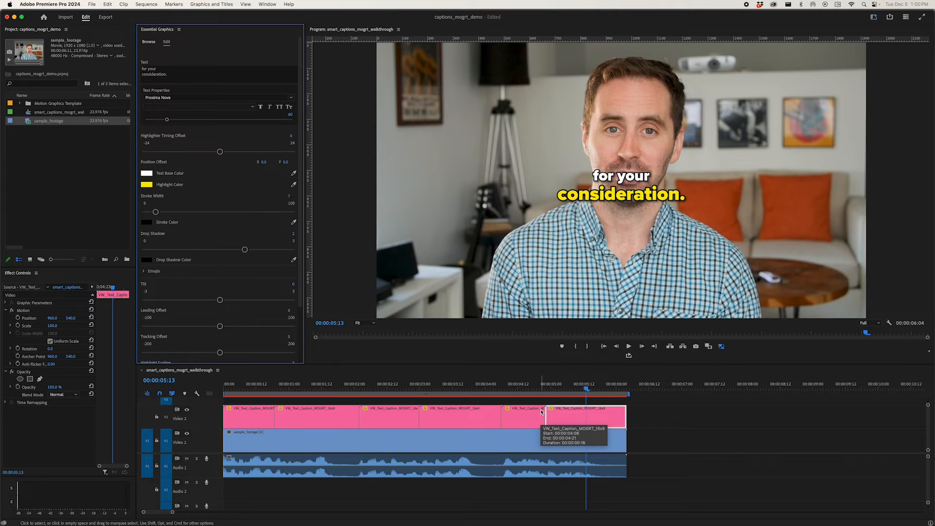
pyautogui.scroll(-3, 299, 299)
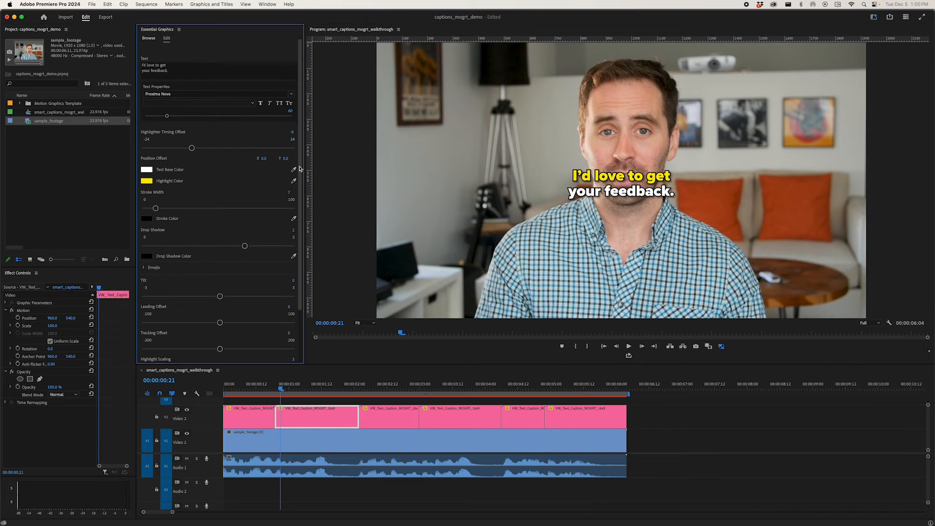
# - Change the "I'd love to get / your feedback." caption's Highlight Color to orange and its Text Base Color to teal
pyautogui.moveTo(299, 167); pyautogui.dragTo(299, 146)
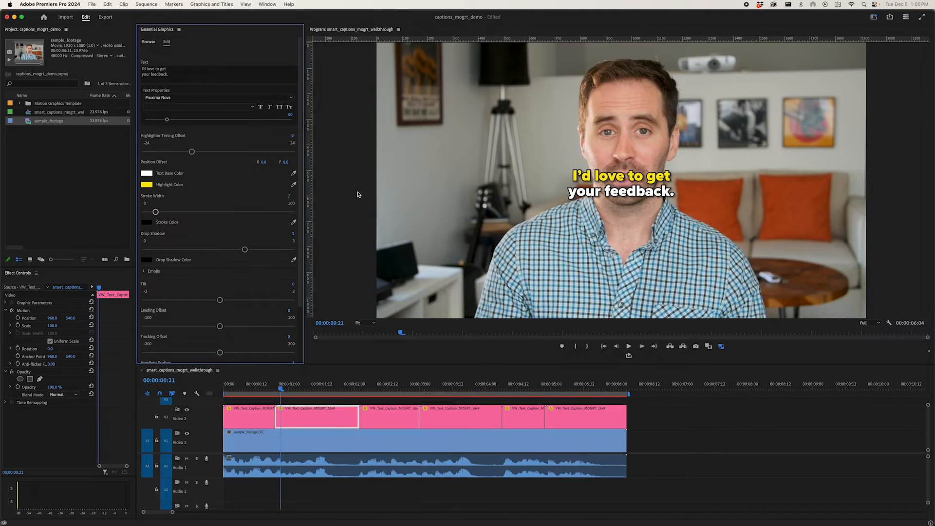
pyautogui.click(147, 165)
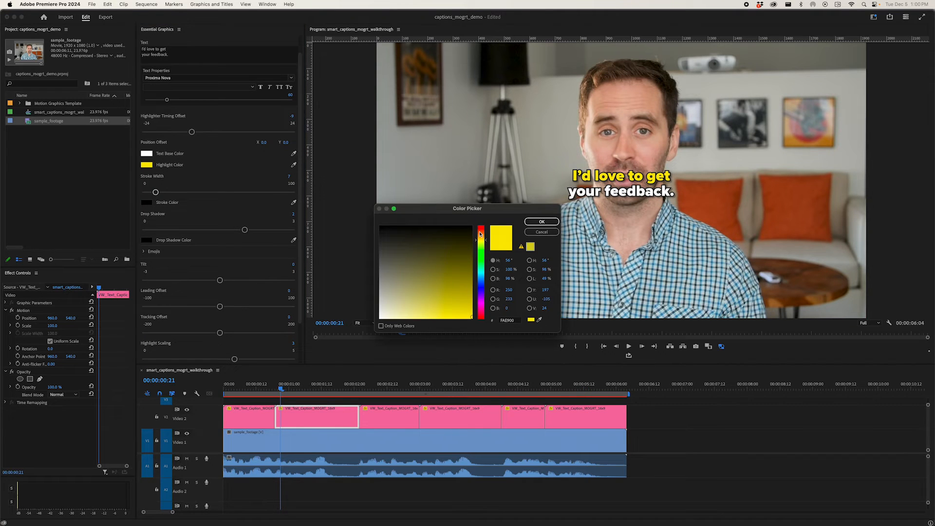
pyautogui.click(480, 229)
pyautogui.click(542, 221)
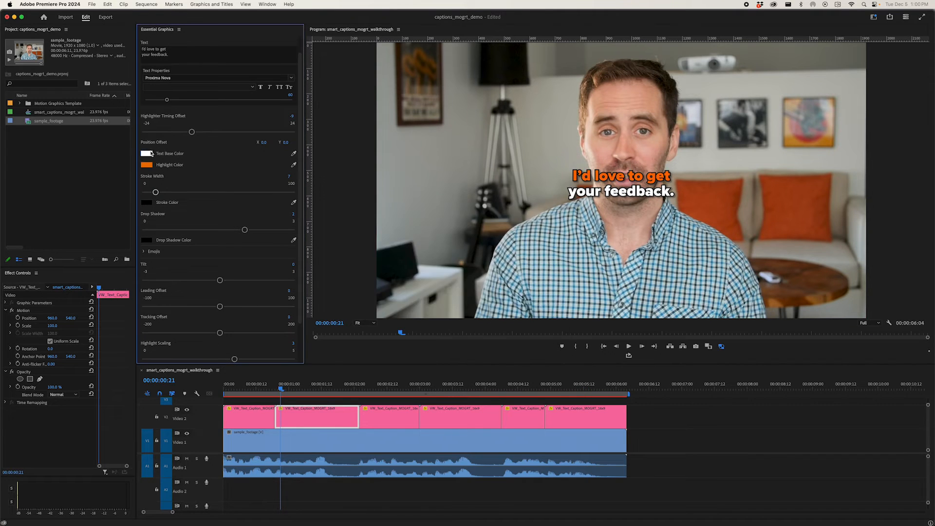
pyautogui.click(147, 154)
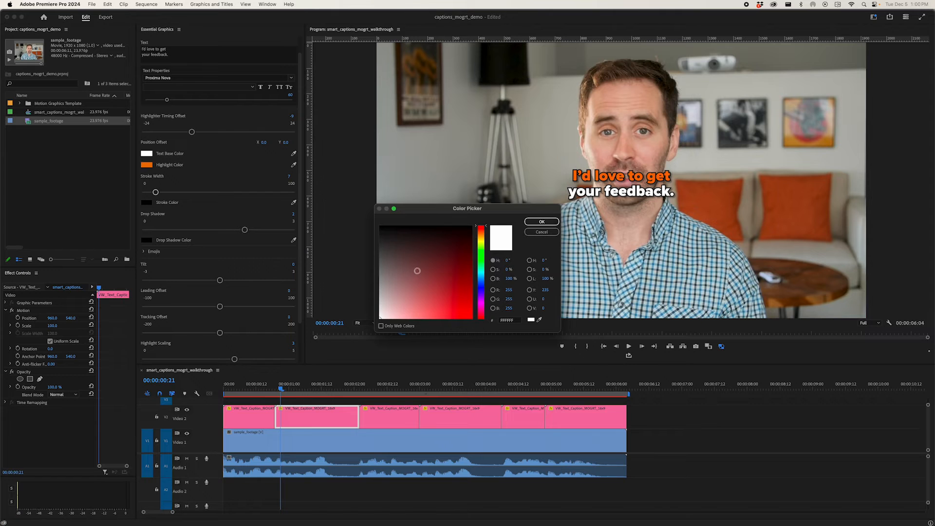
pyautogui.click(485, 280)
pyautogui.click(449, 296)
pyautogui.press('Return')
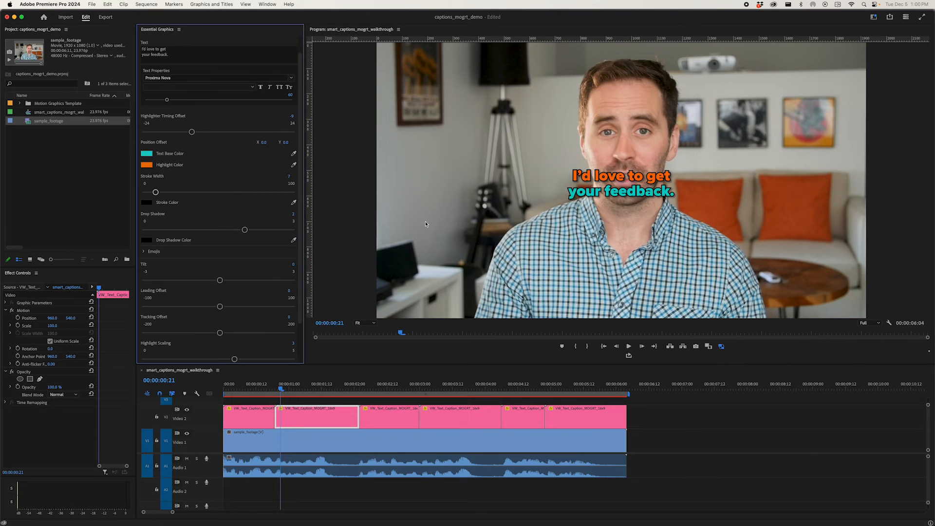
# - Play the opening captions to preview the recolored second caption, and undo its two color changes
pyautogui.click(243, 385)
pyautogui.press('space')
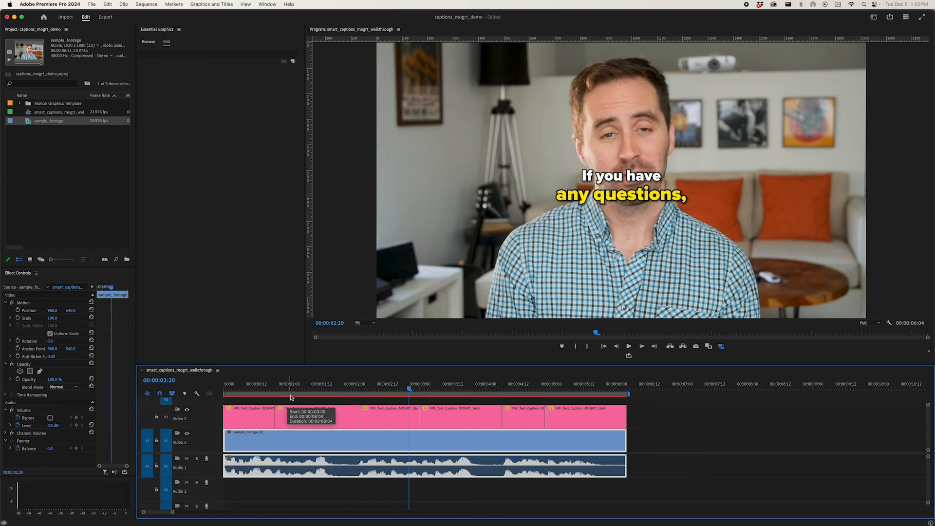
pyautogui.click(320, 389)
pyautogui.click(321, 416)
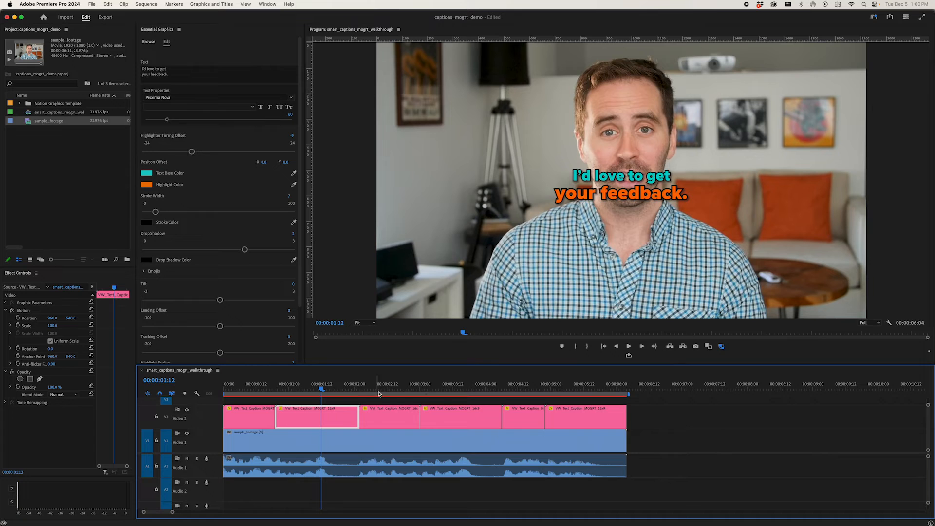
pyautogui.moveTo(330, 388)
pyautogui.mouseDown()
pyautogui.moveTo(357, 389)
pyautogui.moveTo(316, 390)
pyautogui.mouseUp()
pyautogui.click(316, 417)
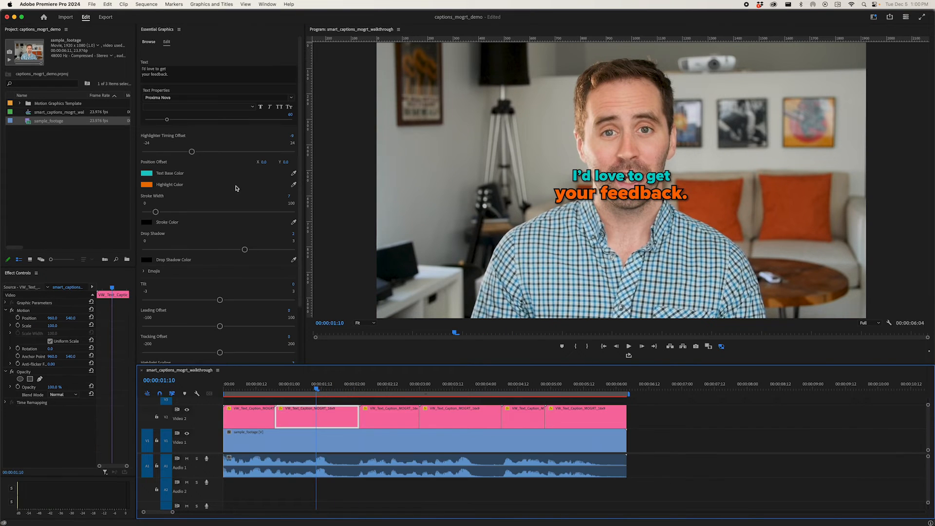
pyautogui.press('super+z')
pyautogui.press('super+z')
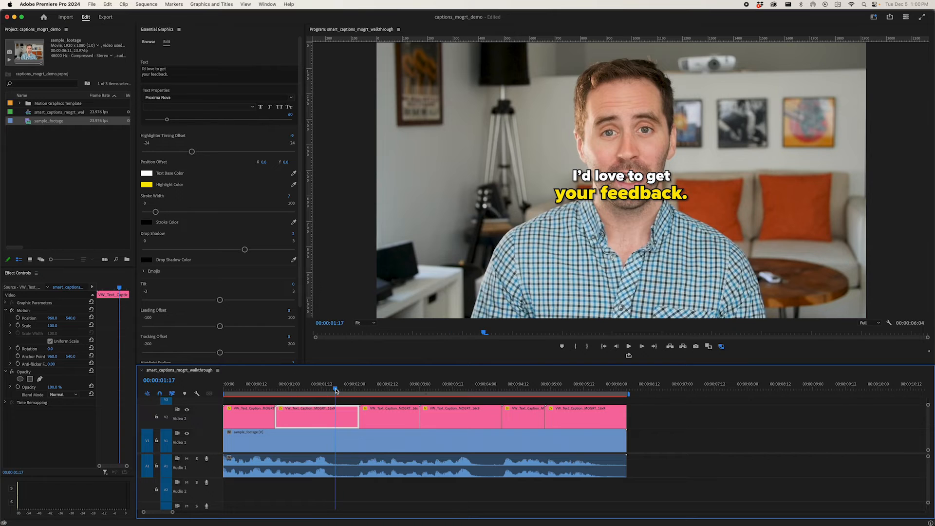
pyautogui.click(308, 389)
pyautogui.click(300, 162)
pyautogui.scroll(-3, 300, 162)
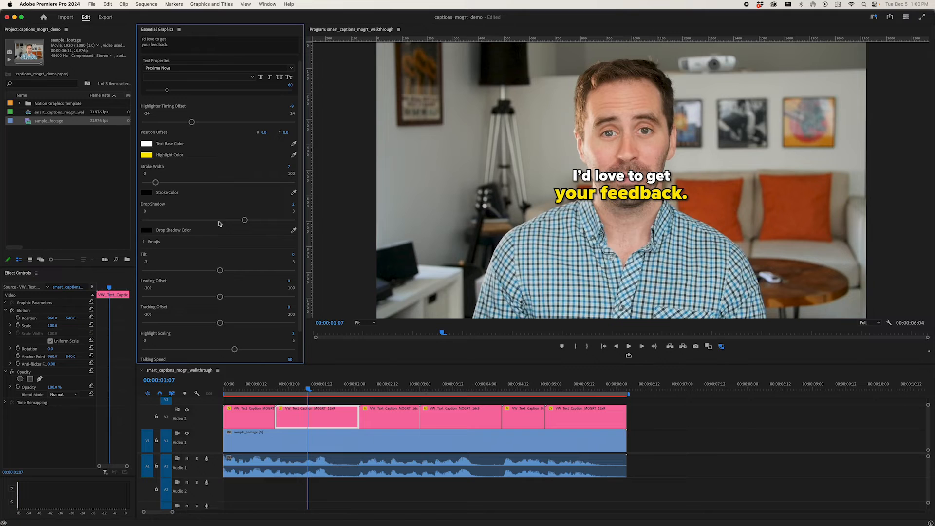
pyautogui.click(153, 192)
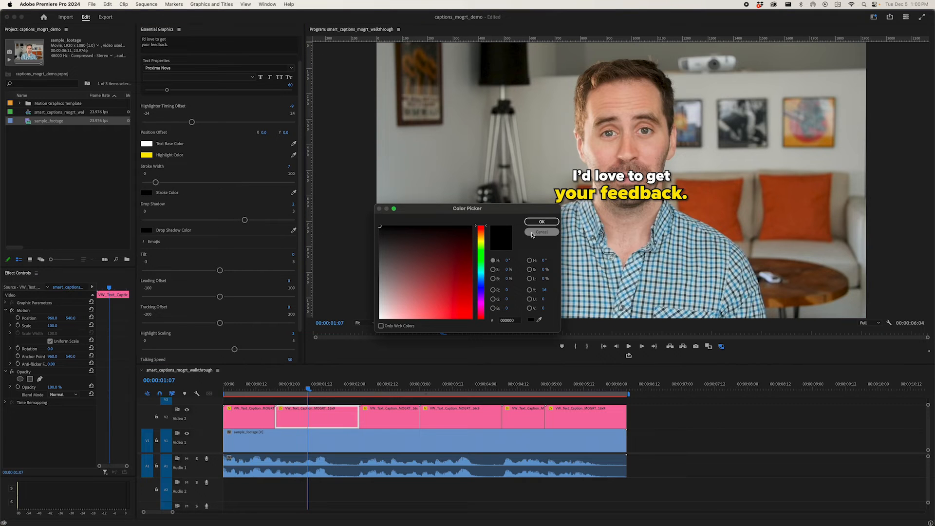
pyautogui.click(541, 232)
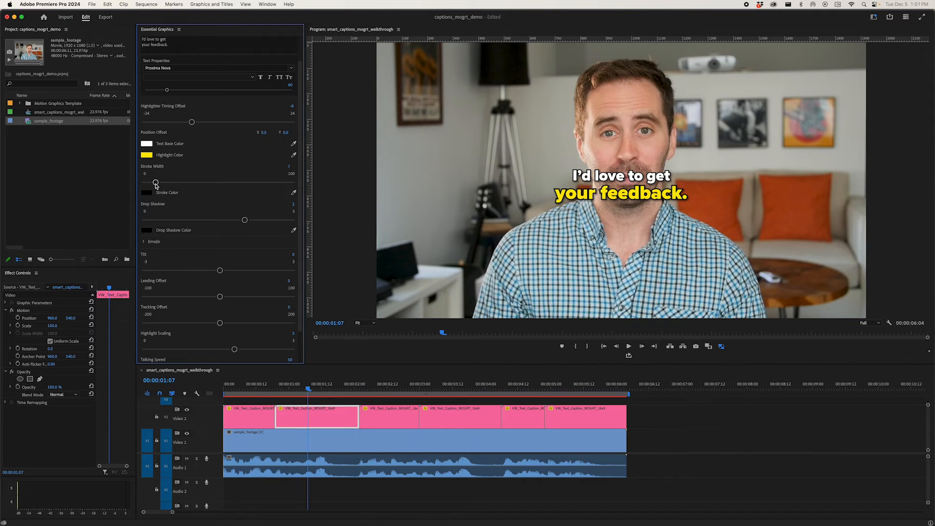
# - Try a larger Stroke Width on the second caption and set its Drop Shadow to 3
pyautogui.moveTo(156, 182)
pyautogui.mouseDown()
pyautogui.moveTo(204, 184)
pyautogui.moveTo(126, 184)
pyautogui.moveTo(215, 187)
pyautogui.mouseUp()
pyautogui.moveTo(244, 219); pyautogui.dragTo(286, 231)
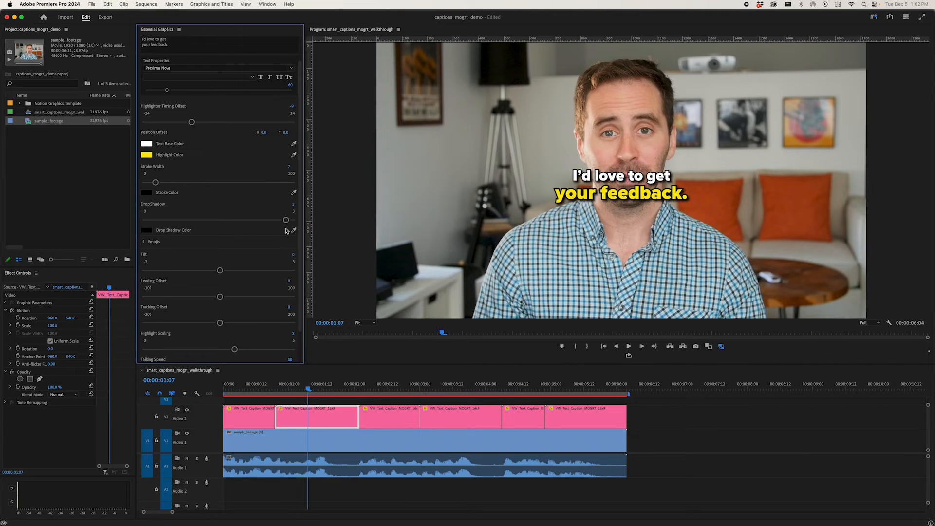
# - Try out the second caption's Tilt, Leading Offset and Tracking Offset, resetting the Tilt to 0
pyautogui.scroll(-2, 218, 228)
pyautogui.moveTo(219, 232); pyautogui.dragTo(264, 232)
pyautogui.write('0')
pyautogui.press('Return')
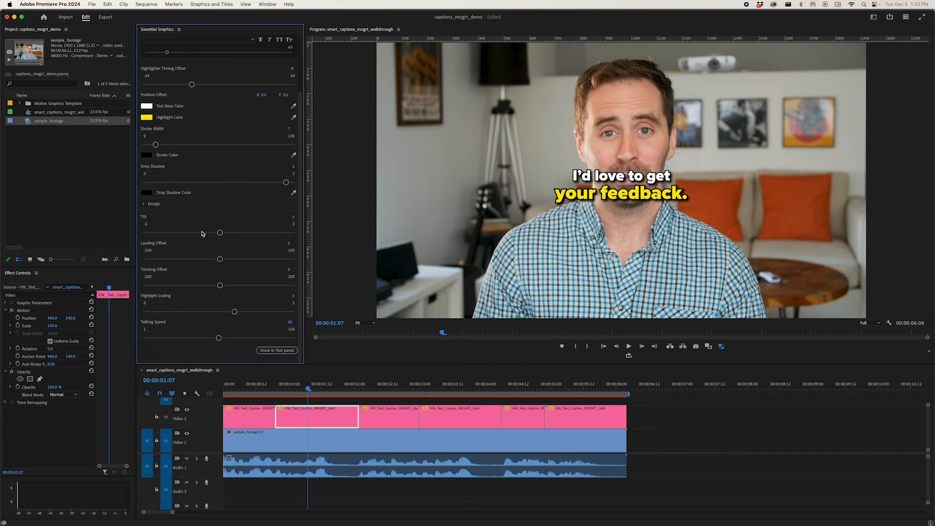
pyautogui.moveTo(217, 259)
pyautogui.mouseDown()
pyautogui.moveTo(290, 265)
pyautogui.moveTo(233, 272)
pyautogui.moveTo(180, 259)
pyautogui.moveTo(231, 263)
pyautogui.moveTo(221, 255)
pyautogui.mouseUp()
pyautogui.moveTo(220, 286)
pyautogui.mouseDown()
pyautogui.moveTo(284, 293)
pyautogui.moveTo(185, 293)
pyautogui.moveTo(303, 294)
pyautogui.moveTo(206, 293)
pyautogui.moveTo(221, 291)
pyautogui.mouseUp()
# - Set the second caption's Highlight Scaling to 0 and scrub through the clip to preview it
pyautogui.moveTo(307, 389); pyautogui.dragTo(294, 388)
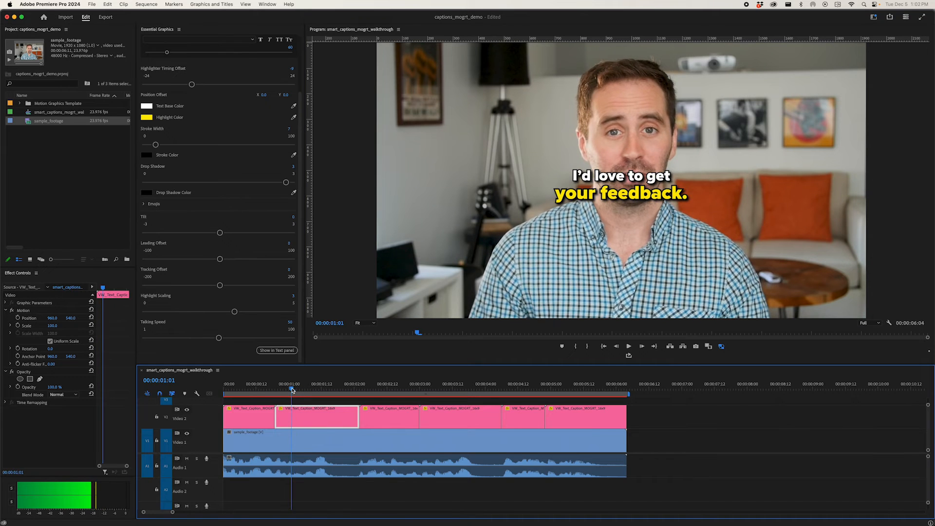
pyautogui.moveTo(295, 389); pyautogui.dragTo(299, 389)
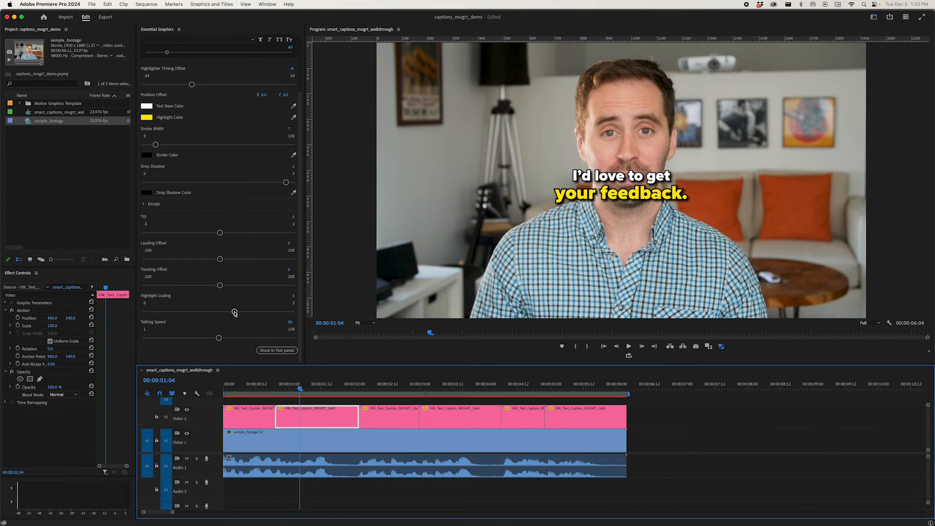
pyautogui.moveTo(235, 313); pyautogui.dragTo(145, 312)
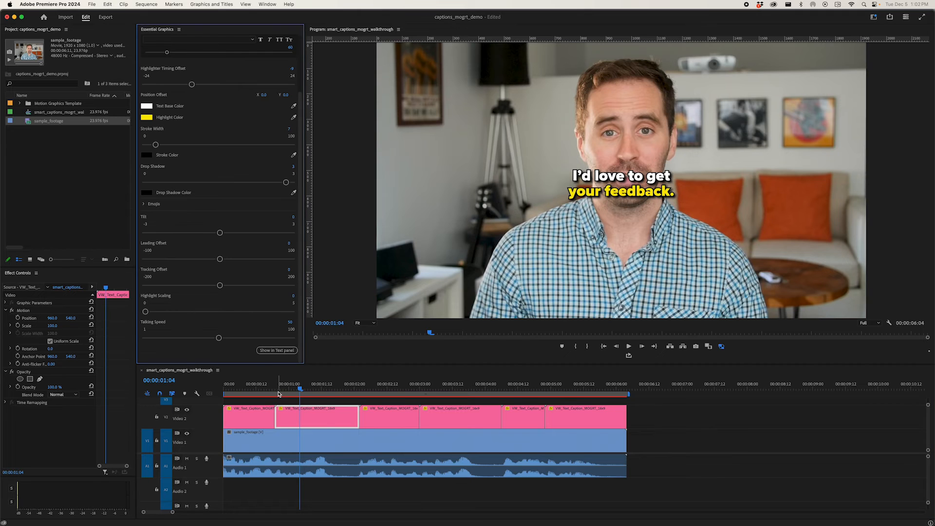
pyautogui.moveTo(280, 394); pyautogui.dragTo(302, 394)
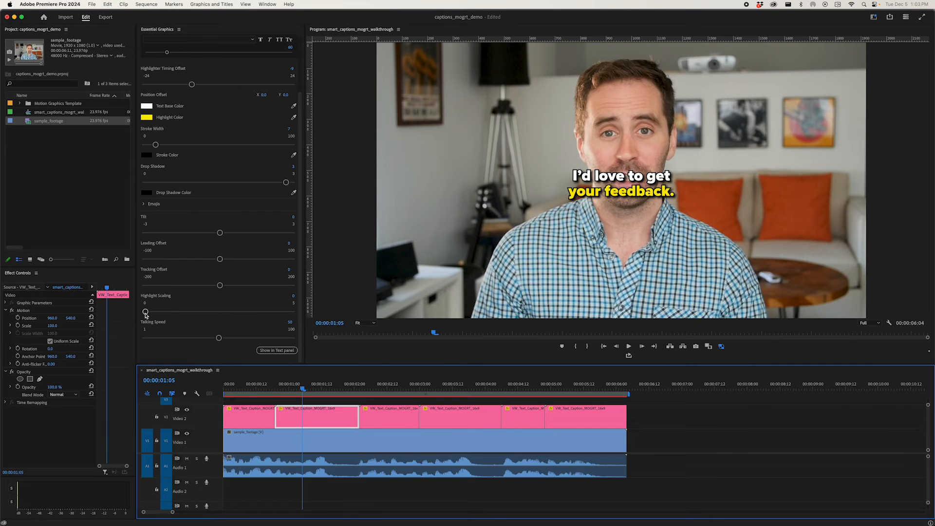
# - Preview the second caption with Highlight Scaling at 5, and restore the value to 3
pyautogui.moveTo(145, 312); pyautogui.dragTo(292, 312)
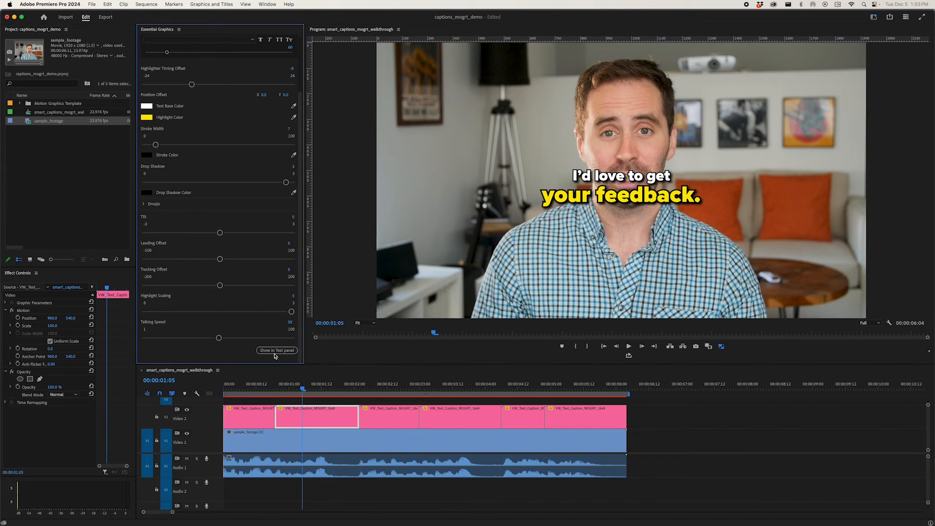
pyautogui.click(287, 390)
pyautogui.moveTo(290, 391); pyautogui.dragTo(304, 391)
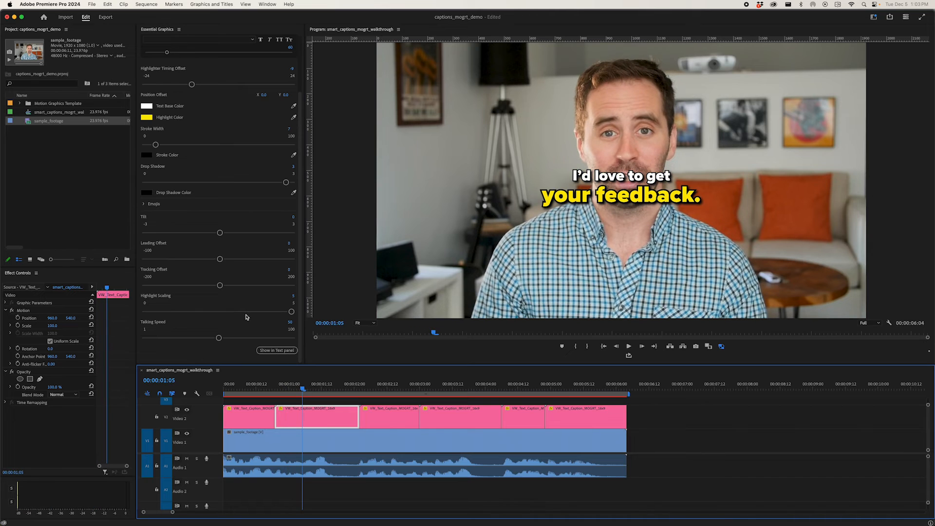
pyautogui.moveTo(294, 298); pyautogui.dragTo(301, 243)
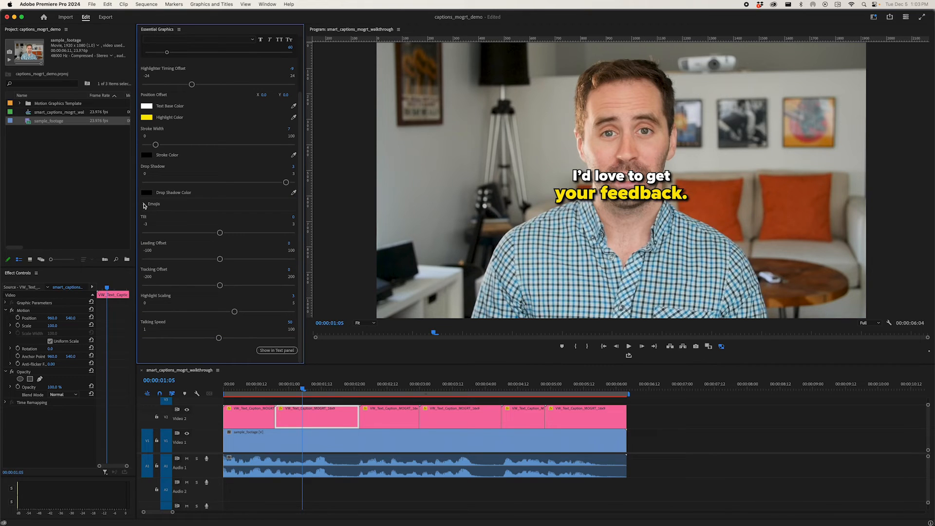
# - Add emoji 1f92a to the second caption with the Emoji Reference Guide off, and undo a trial Emoji Scale Offset increase
pyautogui.click(144, 204)
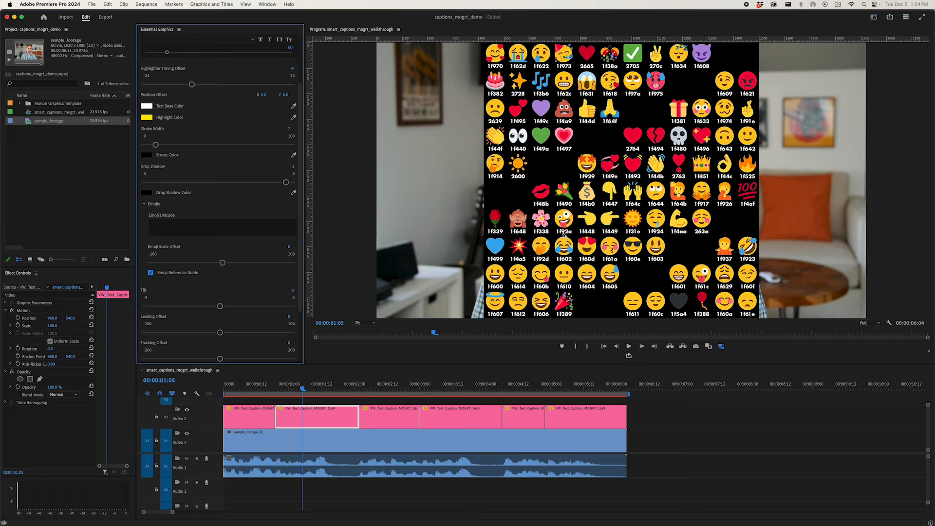
pyautogui.click(151, 273)
pyautogui.click(167, 229)
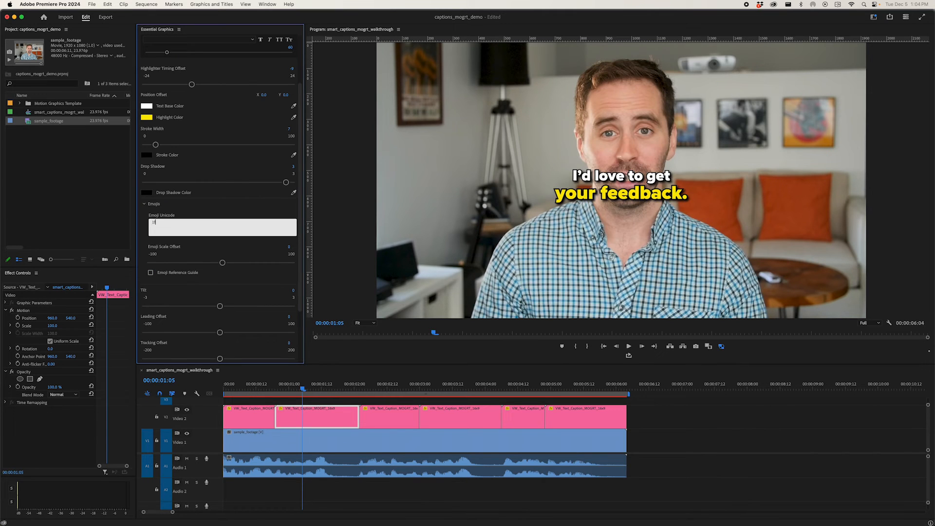
pyautogui.click(207, 214)
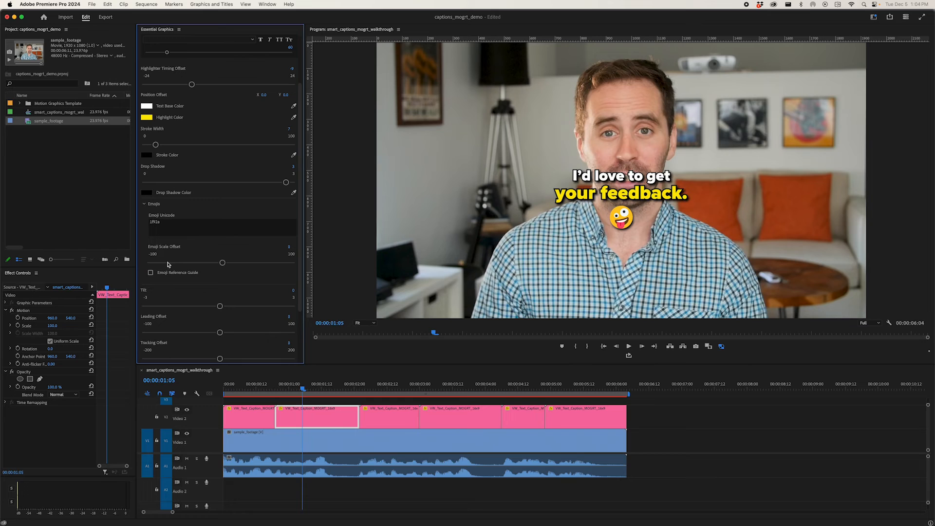
pyautogui.moveTo(222, 262); pyautogui.dragTo(258, 266)
pyautogui.press('super+z')
# - Play the third and fourth captions to choose the next spot for an emoji
pyautogui.click(358, 390)
pyautogui.press('space')
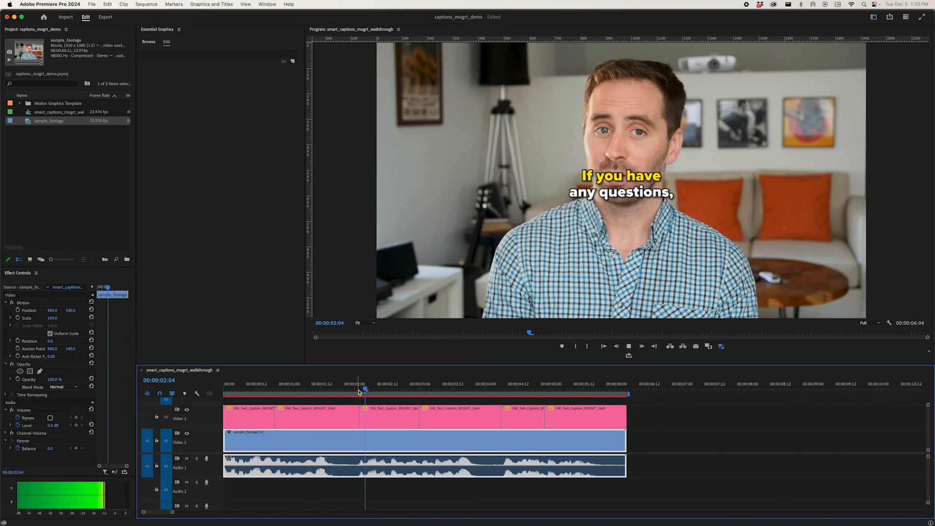
pyautogui.press('space')
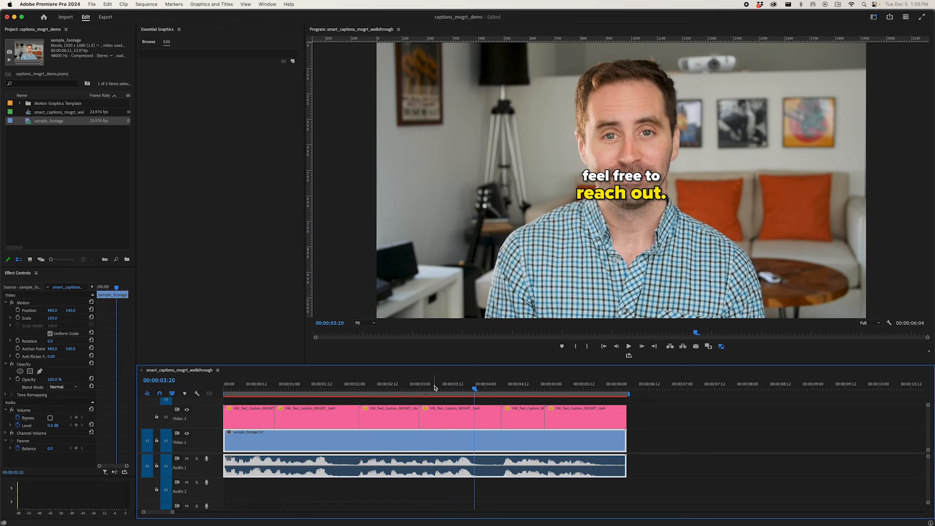
# - Add emoji 1f64b to the "feel free to / reach out." caption using the Emoji Reference Guide, and turn the guide off
pyautogui.click(445, 413)
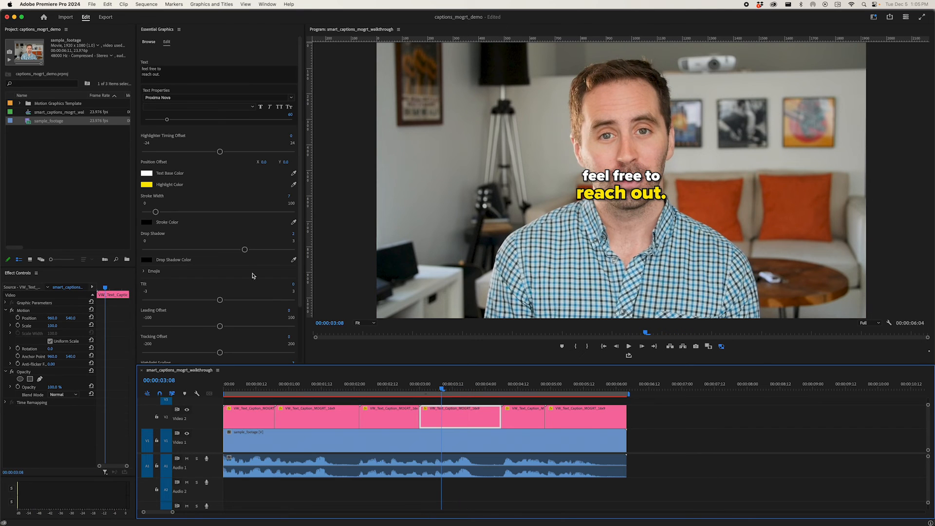
pyautogui.click(145, 272)
pyautogui.click(151, 340)
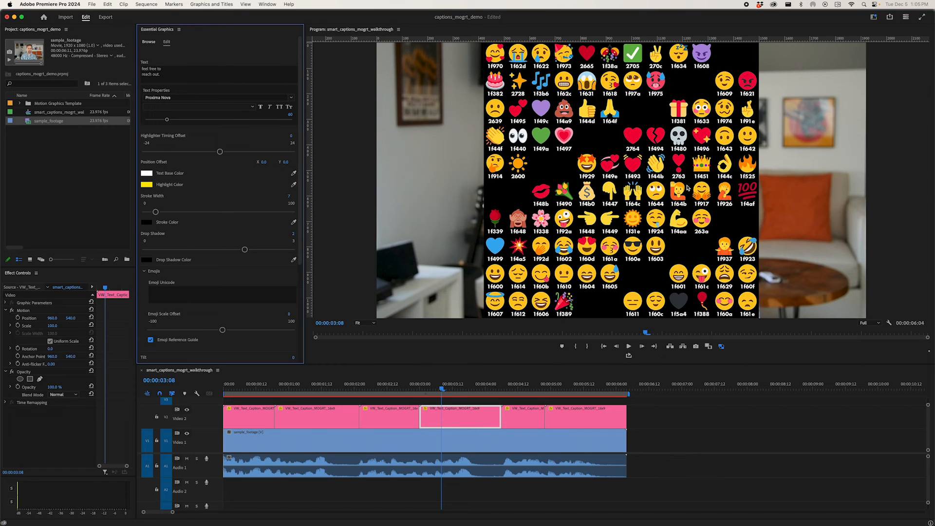
pyautogui.click(182, 298)
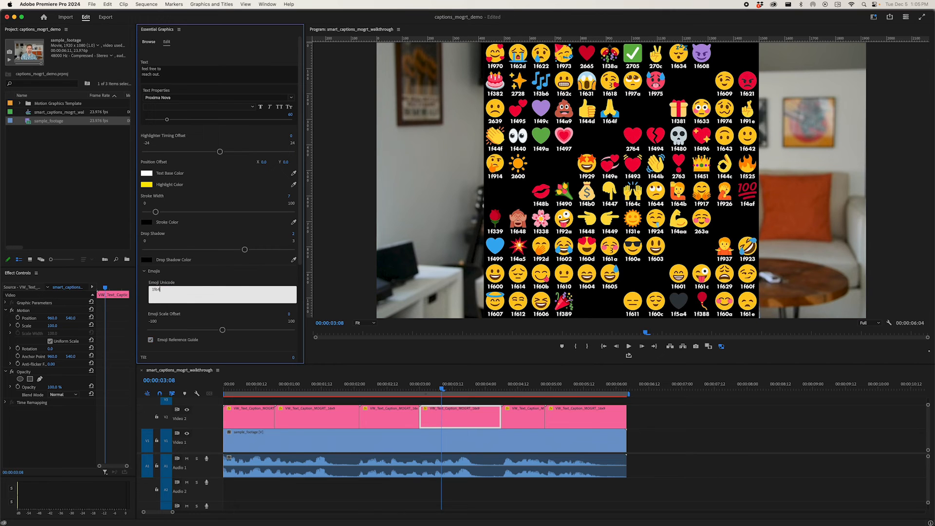
pyautogui.click(185, 273)
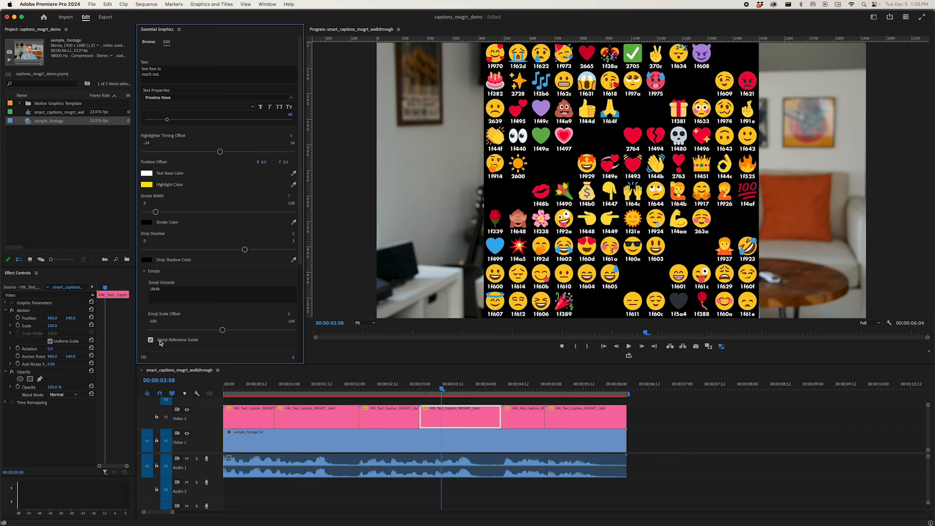
pyautogui.click(151, 340)
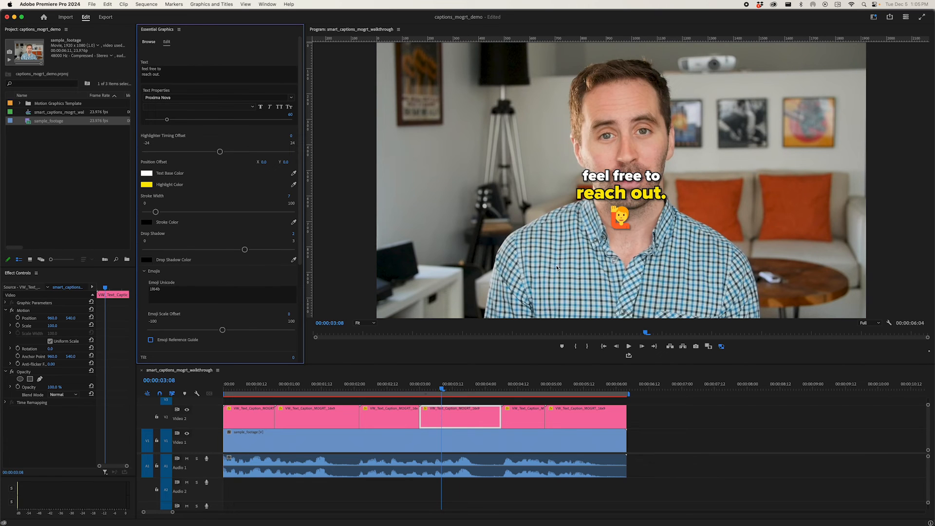
# - Add emoji 1f64b to the "If you have / any questions," caption and play back the result from that caption's start
pyautogui.click(402, 389)
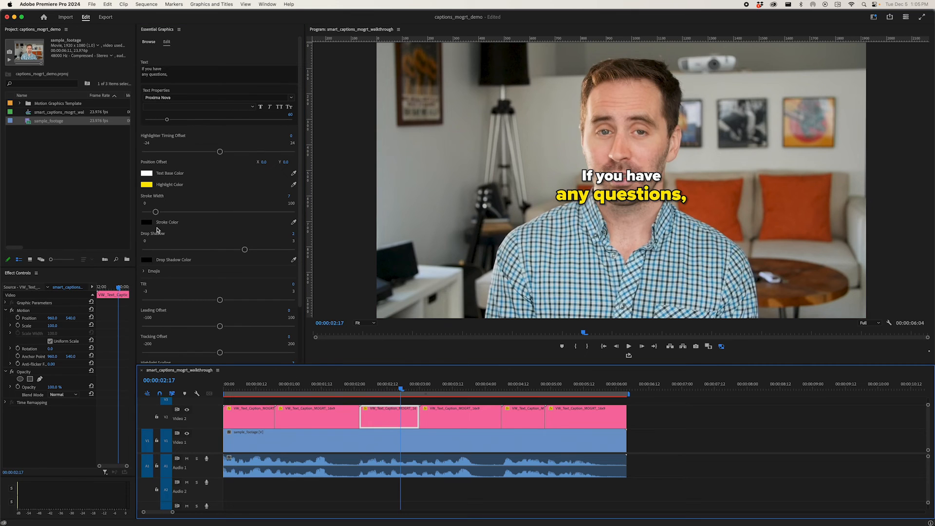
pyautogui.click(148, 272)
pyautogui.click(175, 289)
pyautogui.write('1f64b')
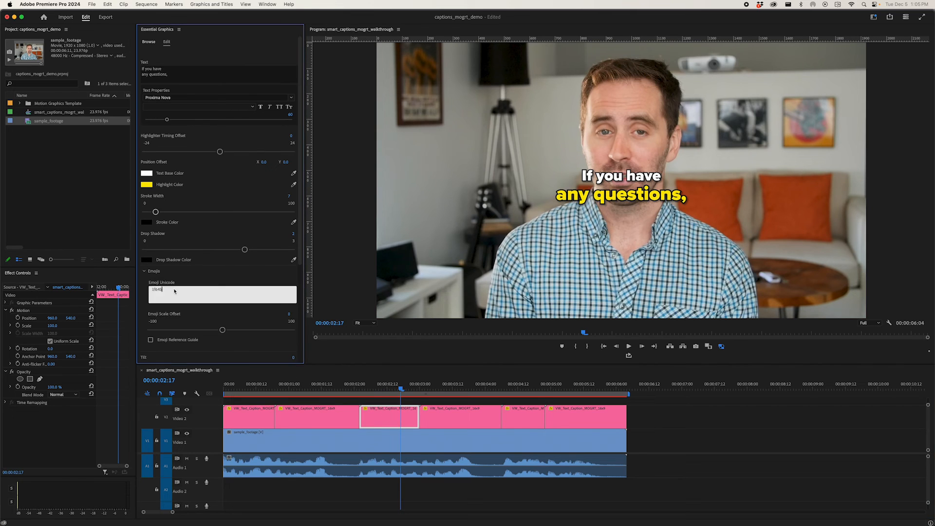
pyautogui.click(364, 391)
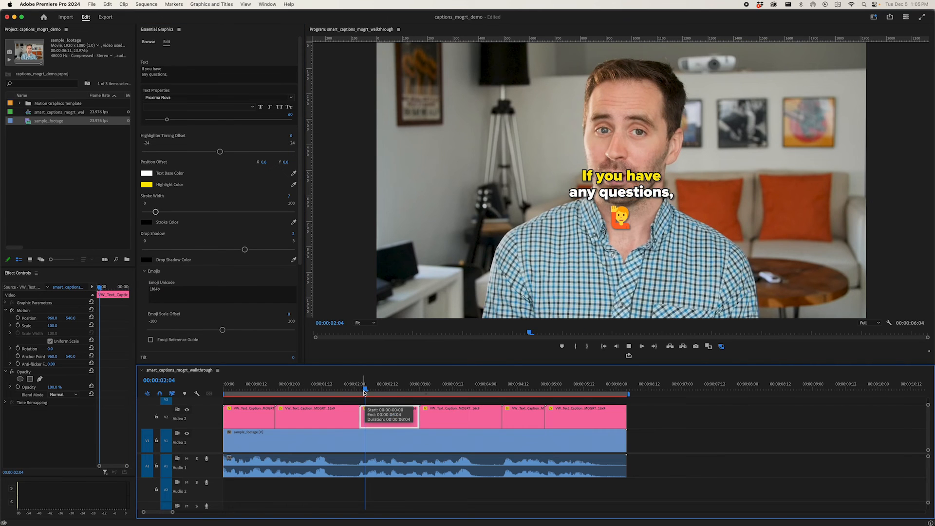
pyautogui.press('space')
pyautogui.press('space')
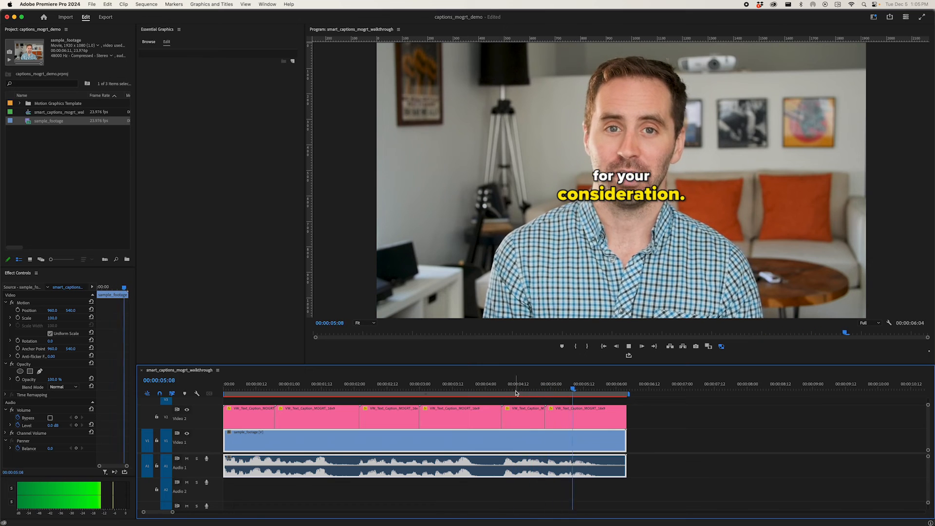
# - Add emoji 1f64f to the "Thank you / so much" caption using the Emoji Reference Guide, and turn the guide off
pyautogui.click(521, 389)
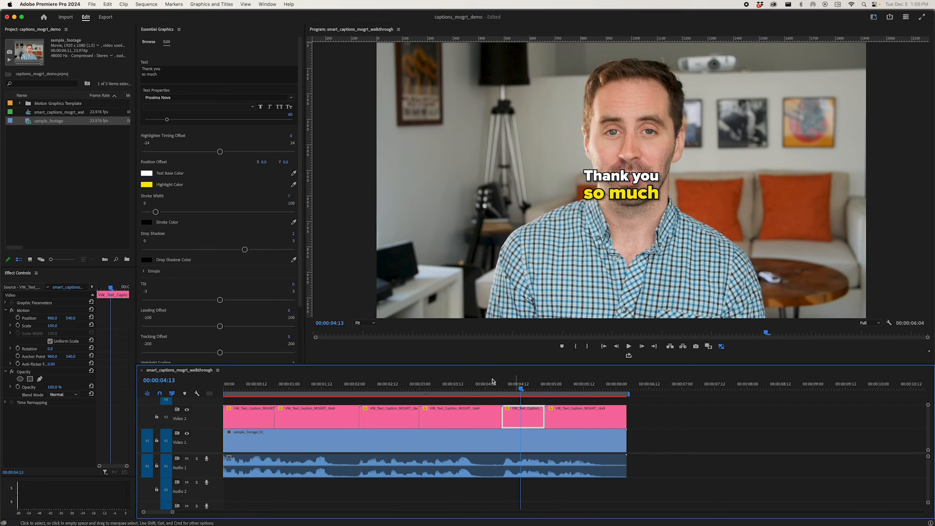
pyautogui.click(143, 272)
pyautogui.click(151, 340)
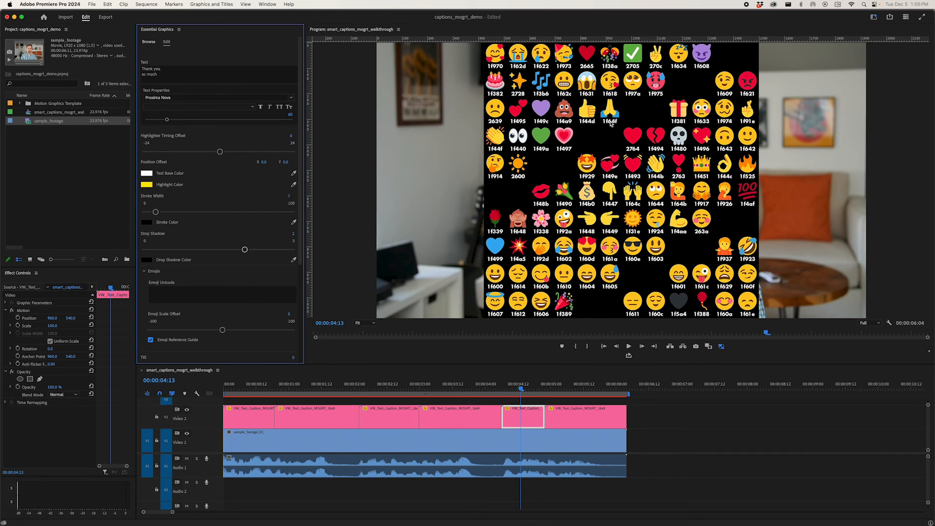
pyautogui.click(168, 290)
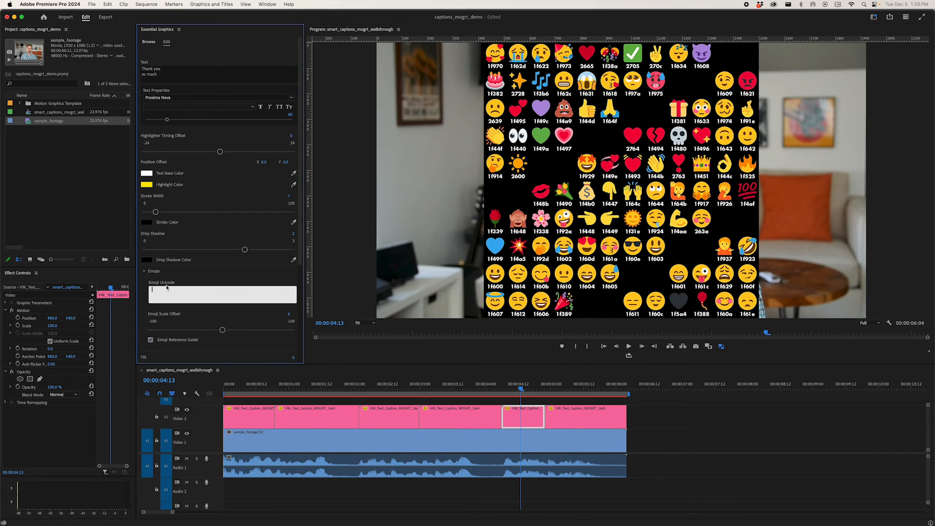
pyautogui.write('1f64f')
pyautogui.click(153, 340)
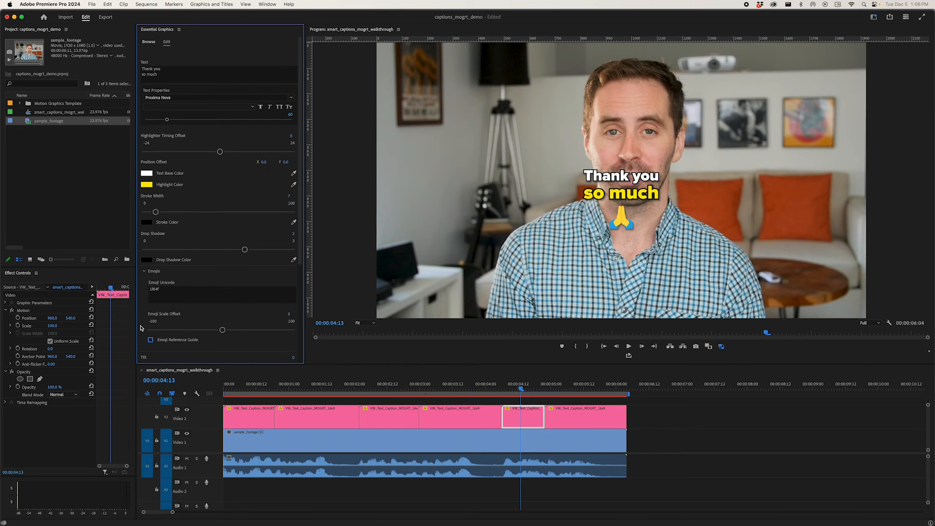
# - Copy the 1f64f emoji code to the "for your / consideration." caption and play back the last two captions
pyautogui.doubleClick(155, 296)
pyautogui.click(571, 416)
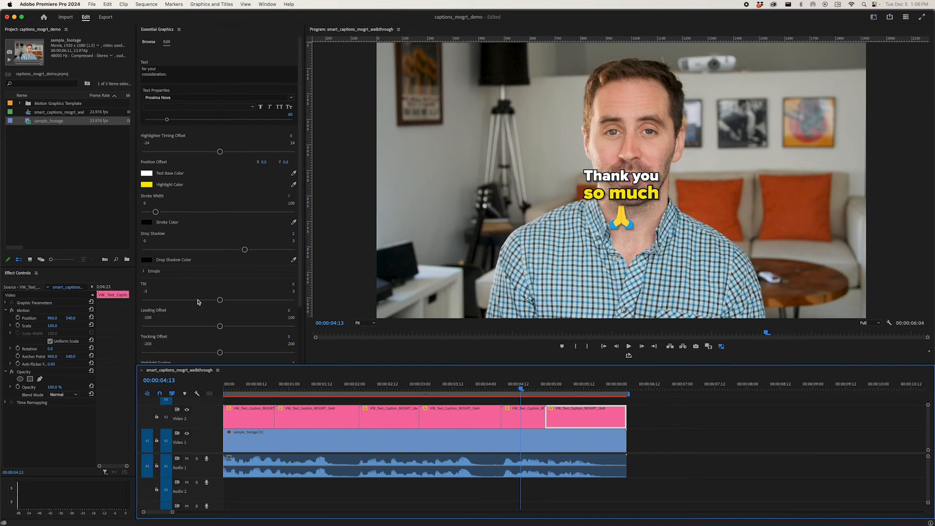
pyautogui.click(156, 274)
pyautogui.click(147, 274)
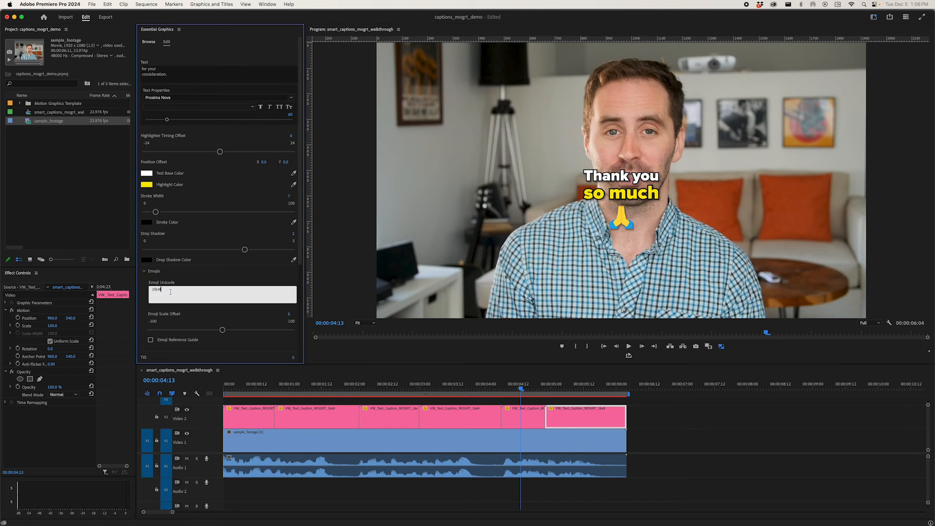
pyautogui.click(510, 388)
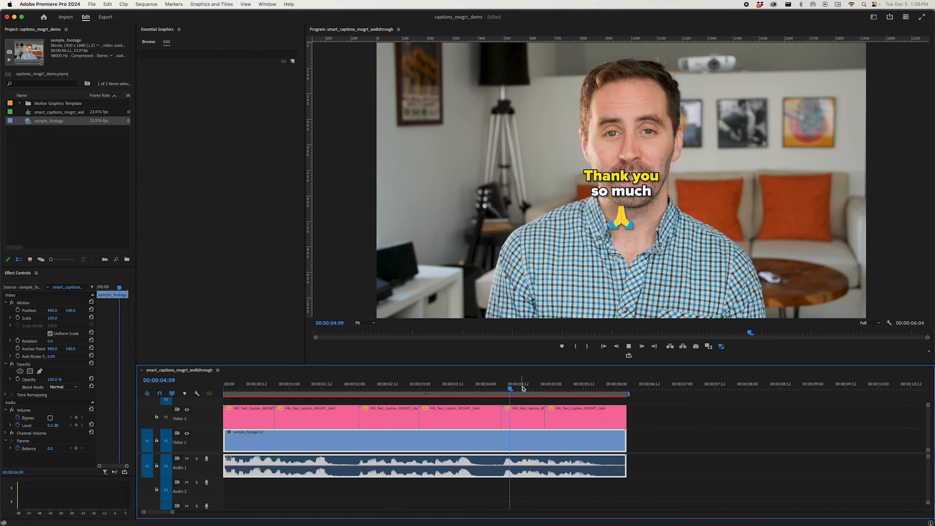
pyautogui.press('space')
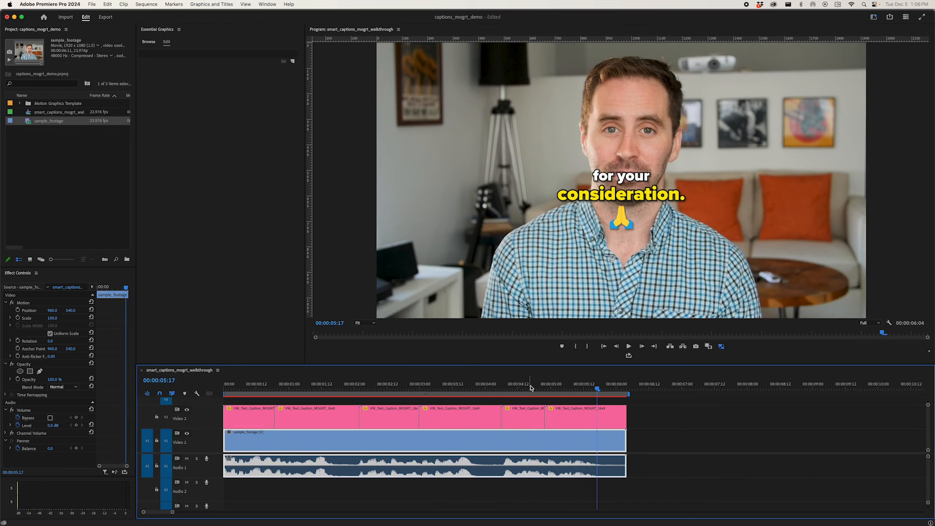
# - Try moving the first caption with its vertical Motion position and the template's Position Offset, and undo both changes
pyautogui.moveTo(531, 388); pyautogui.dragTo(224, 388)
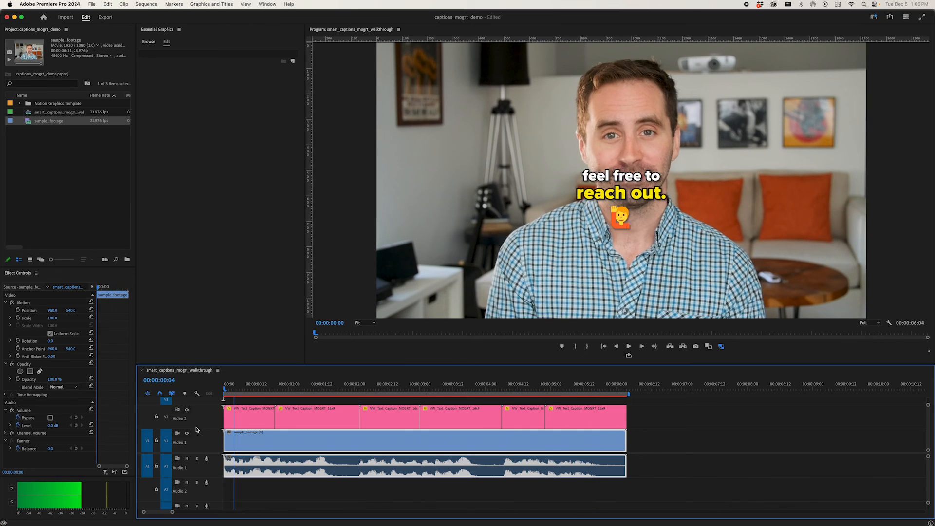
pyautogui.click(250, 418)
pyautogui.moveTo(71, 317); pyautogui.dragTo(265, 317)
pyautogui.press('super+z')
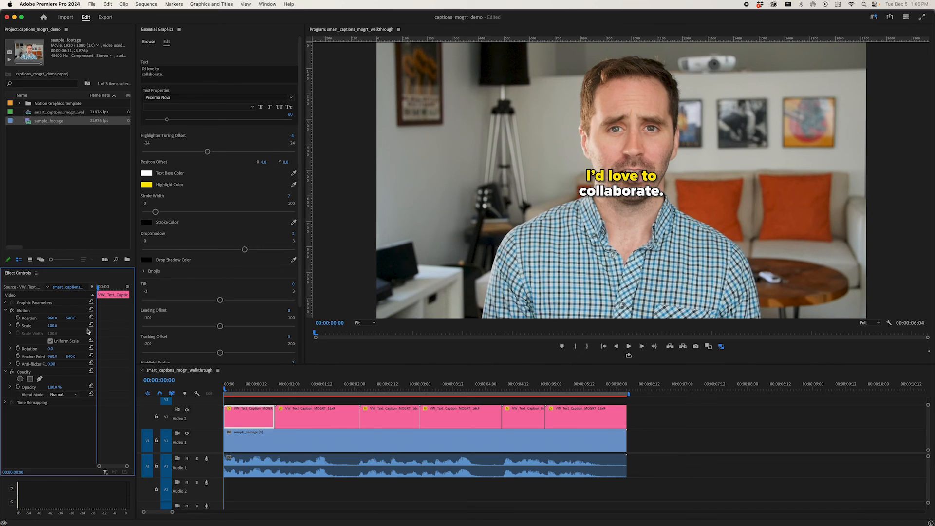
pyautogui.moveTo(285, 161); pyautogui.dragTo(484, 162)
pyautogui.press('super+z')
# - Set the first caption's vertical Motion position to 943, copy its Motion settings to the other captions, and check the second caption
pyautogui.moveTo(71, 317); pyautogui.dragTo(266, 318)
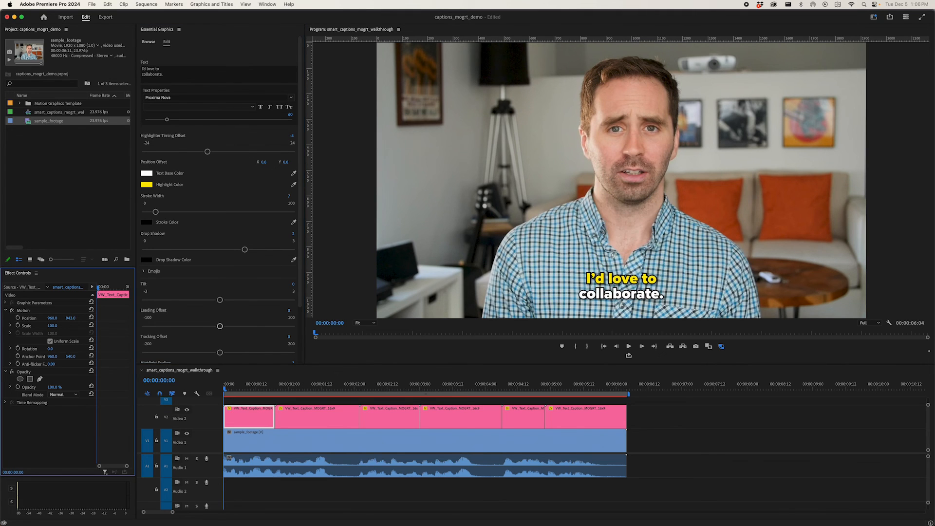
pyautogui.click(27, 312)
pyautogui.moveTo(654, 407); pyautogui.dragTo(312, 422)
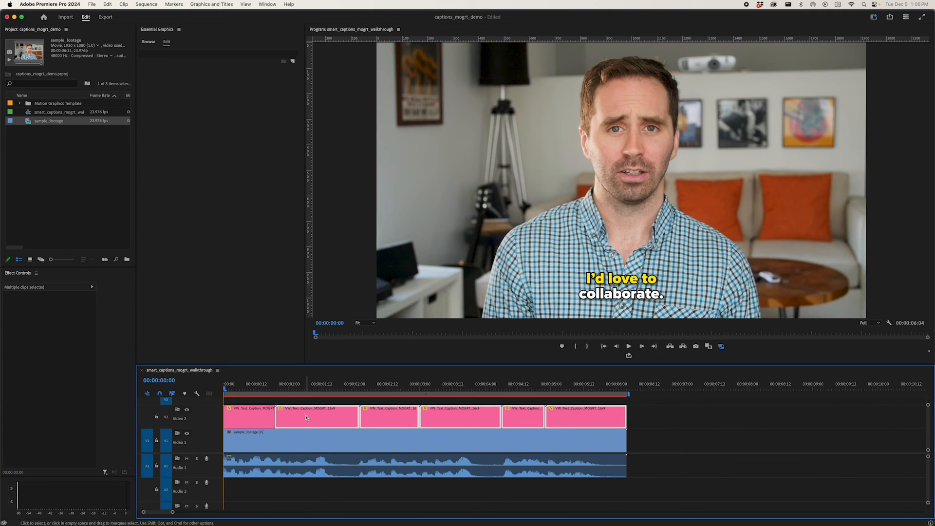
pyautogui.click(307, 384)
pyautogui.click(365, 384)
pyautogui.click(327, 391)
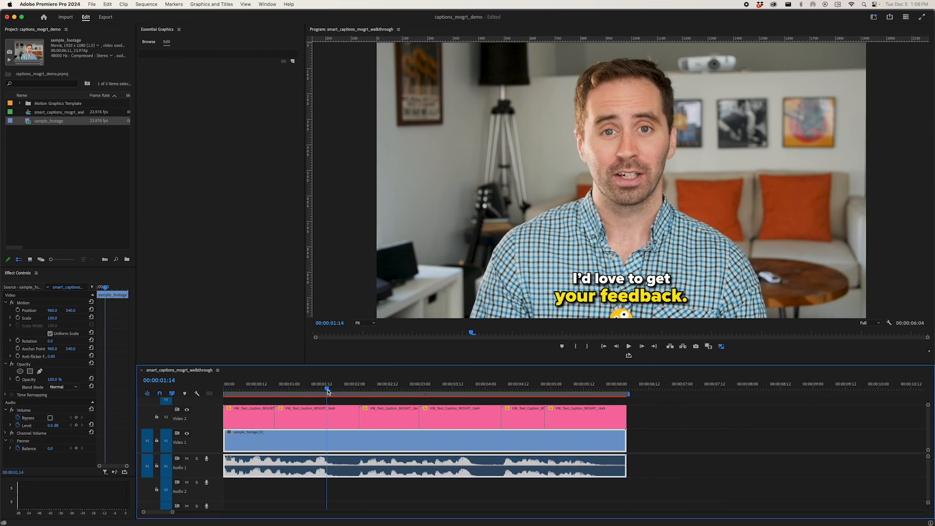
# - Set the second caption's vertical Motion position to 853 and copy its Motion settings to all the captions
pyautogui.click(328, 417)
pyautogui.moveTo(71, 318); pyautogui.dragTo(74, 318)
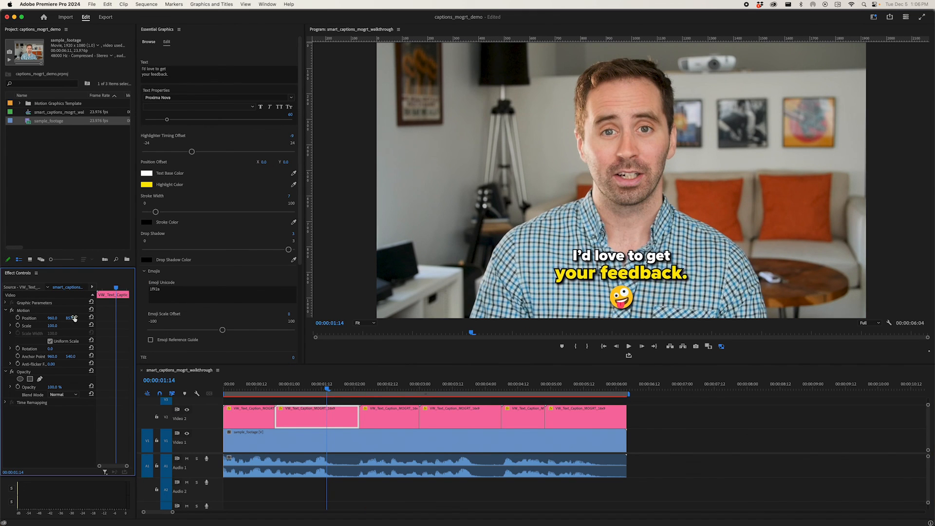
pyautogui.click(23, 310)
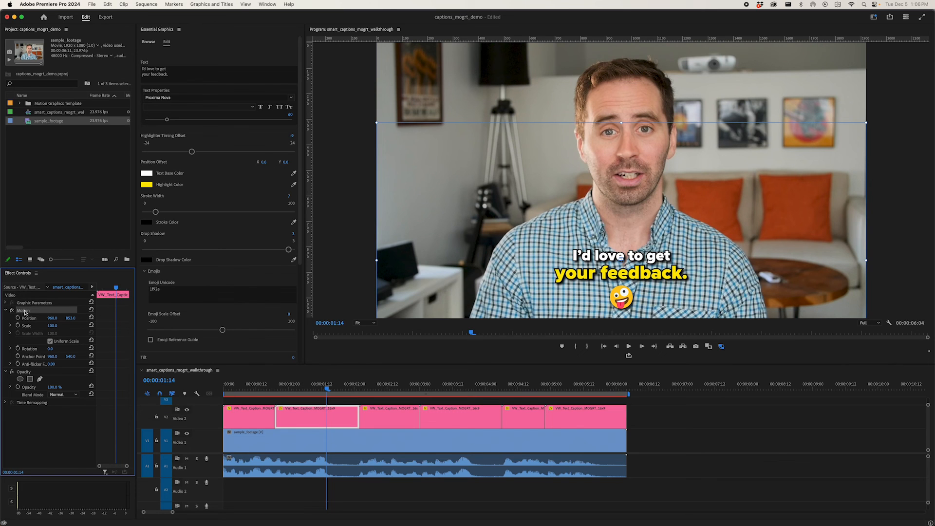
pyautogui.moveTo(689, 404); pyautogui.dragTo(263, 411)
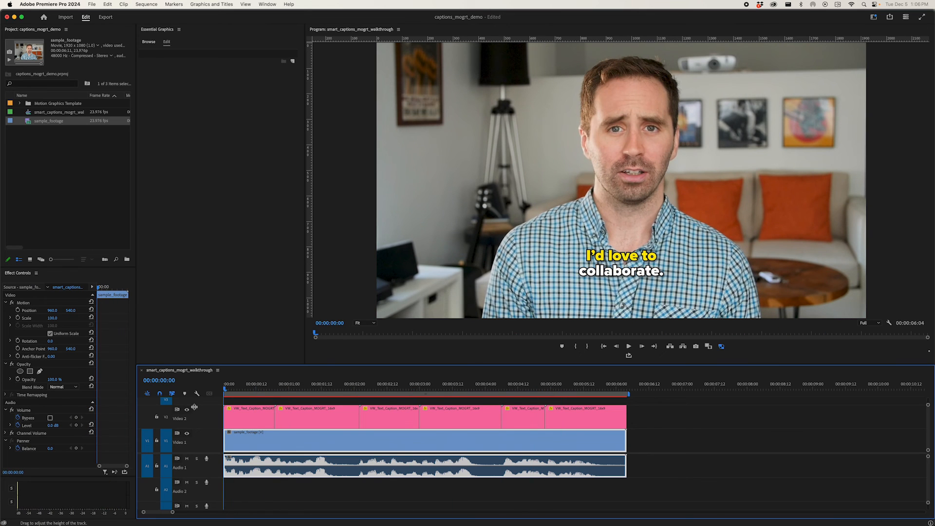
# - Play the whole captioned sequence from the start, and return the playhead to the first caption
pyautogui.press('space')
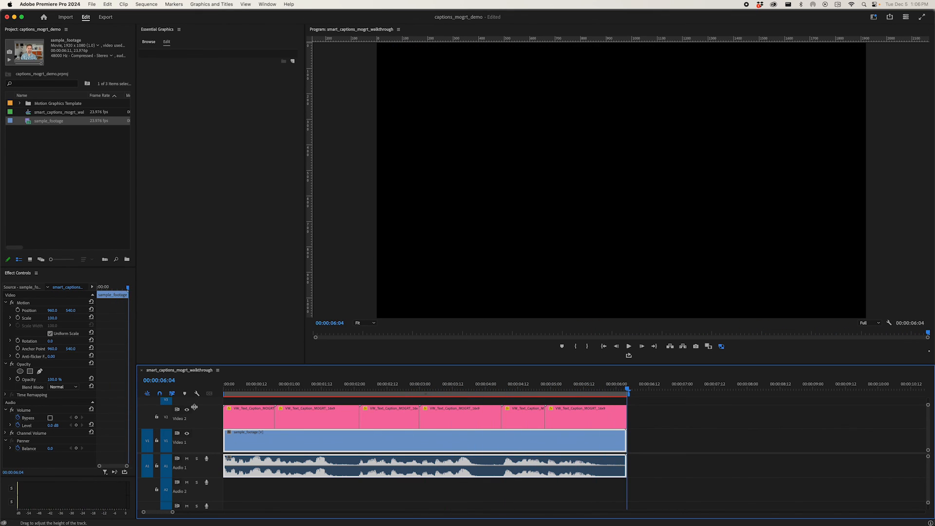
pyautogui.click(245, 389)
pyautogui.press('-')
pyautogui.press('=')
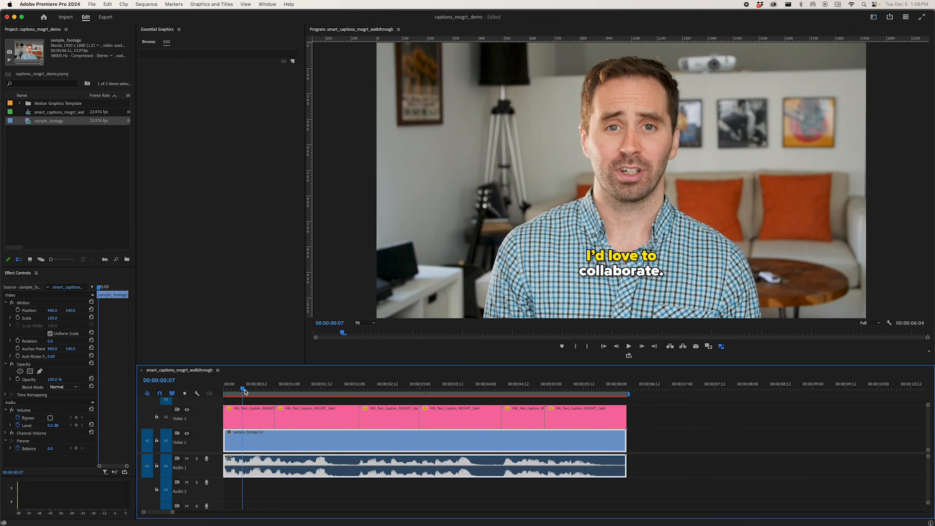
# - Try placing the last caption clip further along the timeline, past the end of the footage, and undo the changes
pyautogui.click(583, 422)
pyautogui.moveTo(582, 422); pyautogui.dragTo(715, 422)
pyautogui.moveTo(706, 422); pyautogui.dragTo(837, 415)
pyautogui.press('super+z')
pyautogui.press('super+z')
pyautogui.press('super+z')
pyautogui.press('super+z')
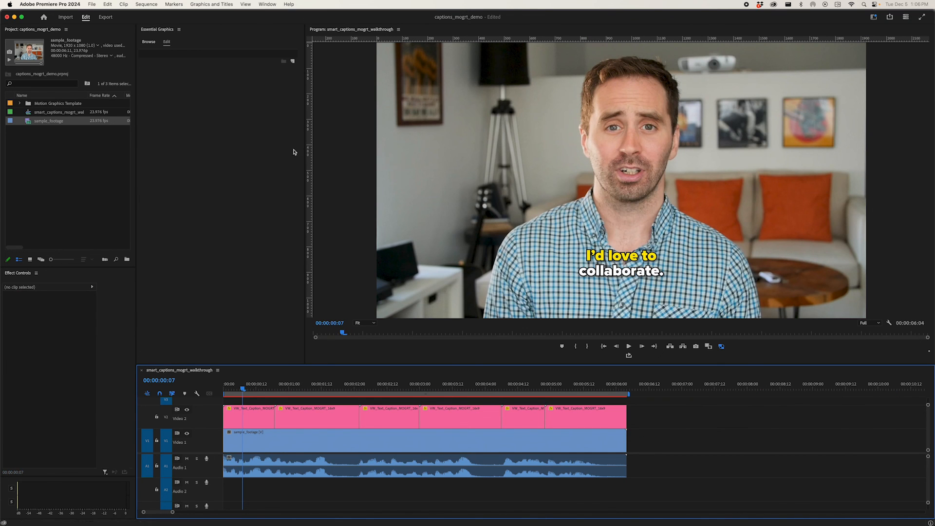
# - Show the first caption's template settings, and view the "feel free to / reach out." caption in the sequence
pyautogui.click(248, 417)
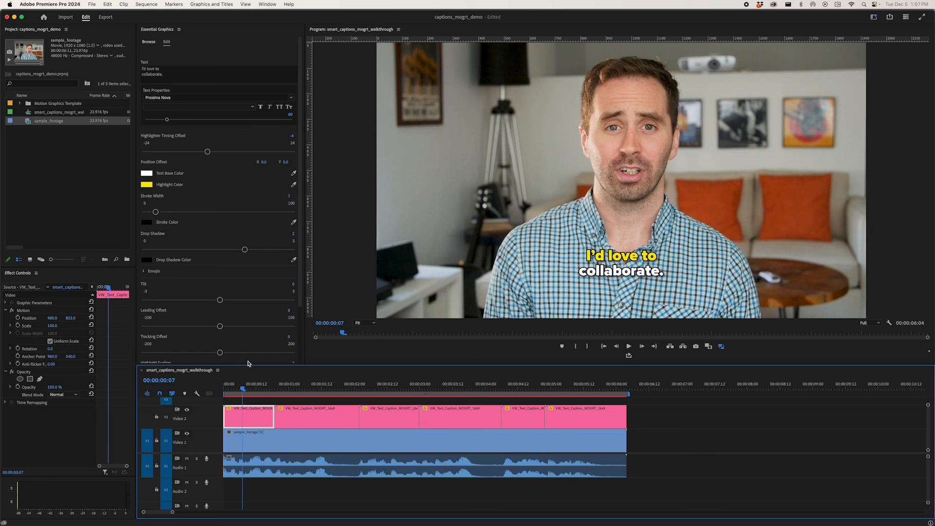
pyautogui.click(469, 389)
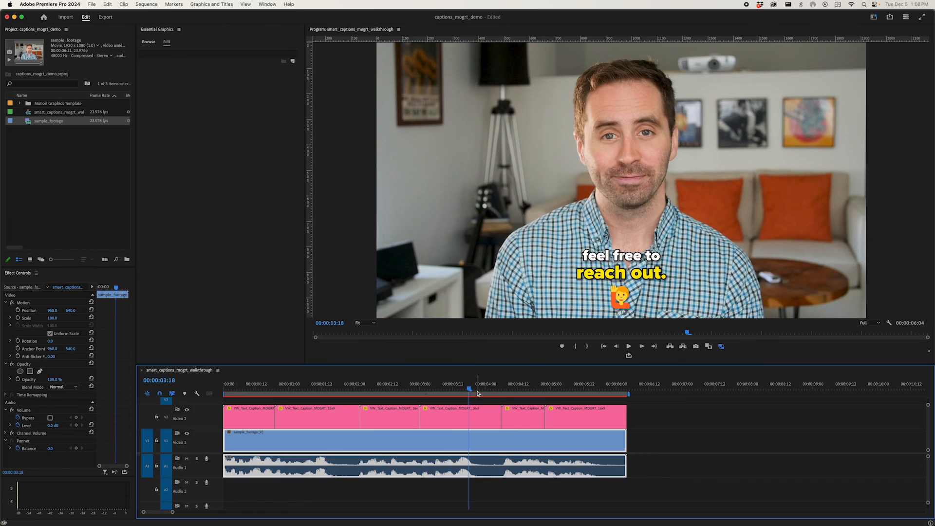